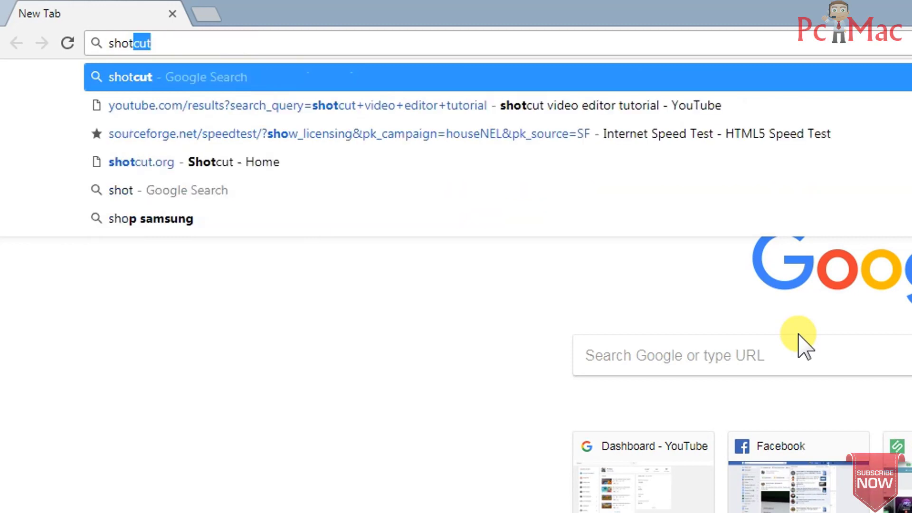
Search Google for shotcut and open the Download page of the official Shotcut website
type("cut")
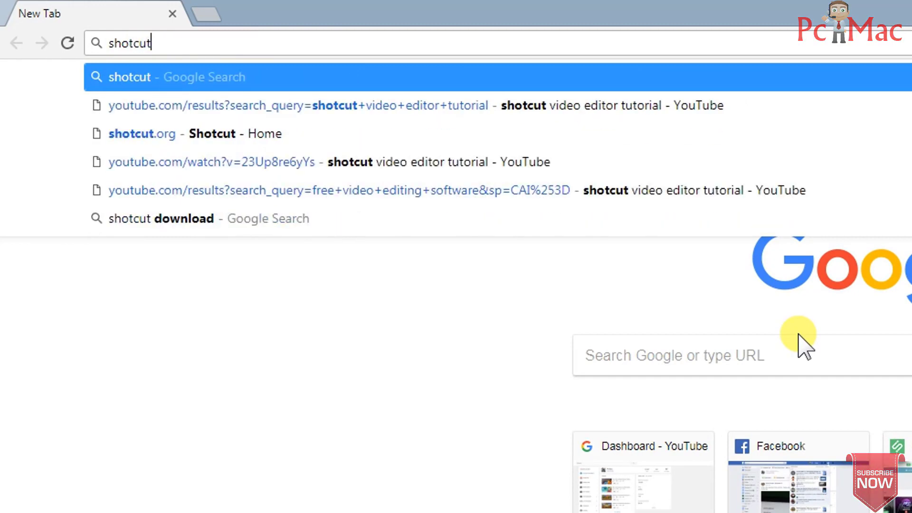
key("Return")
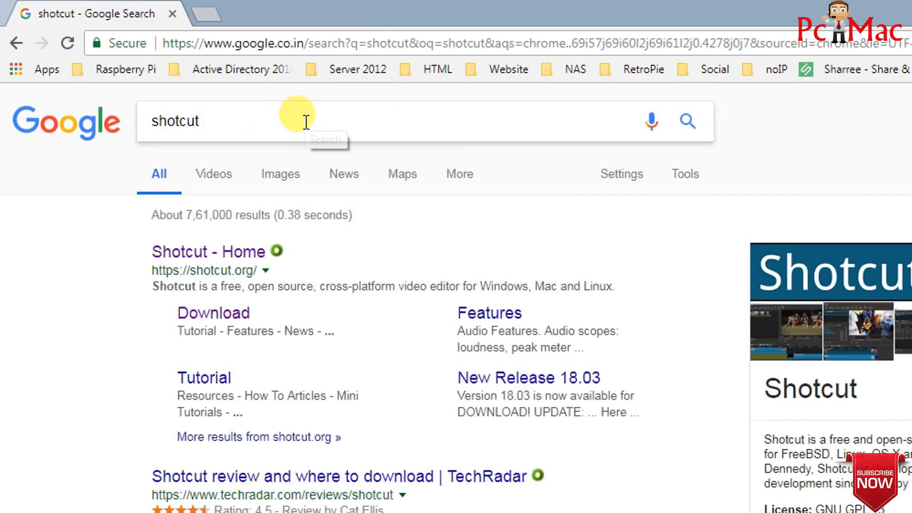
left_click(228, 252)
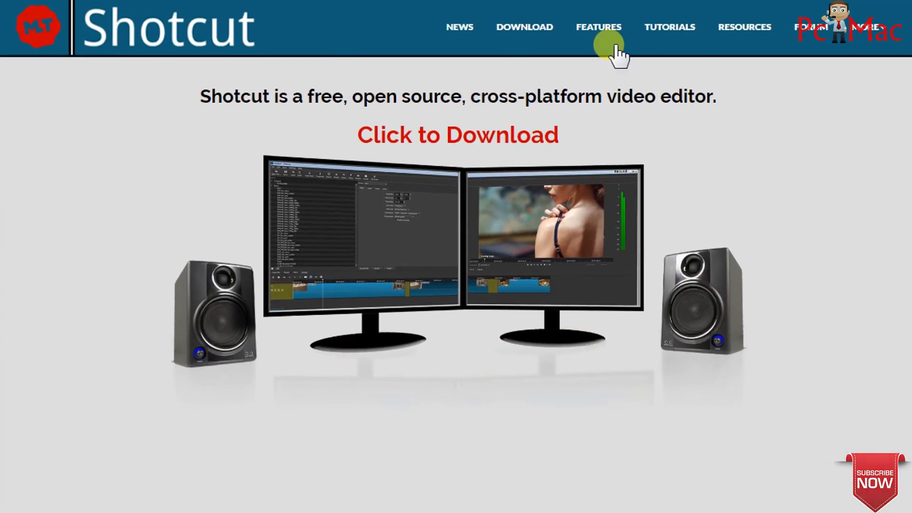
left_click(532, 29)
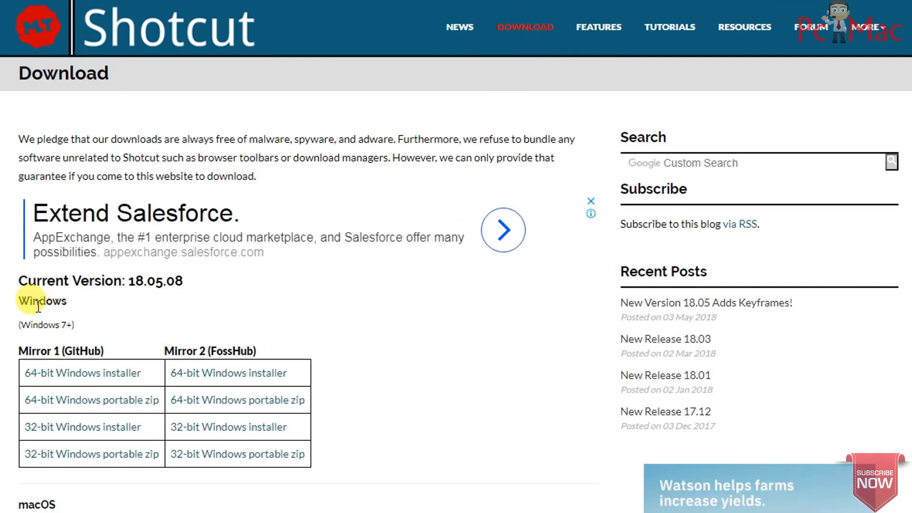
Look through the Shotcut downloads, start downloading the 64-bit Windows installer from the FossHub mirror, and cancel the download
scroll(109, 361, "down", 3)
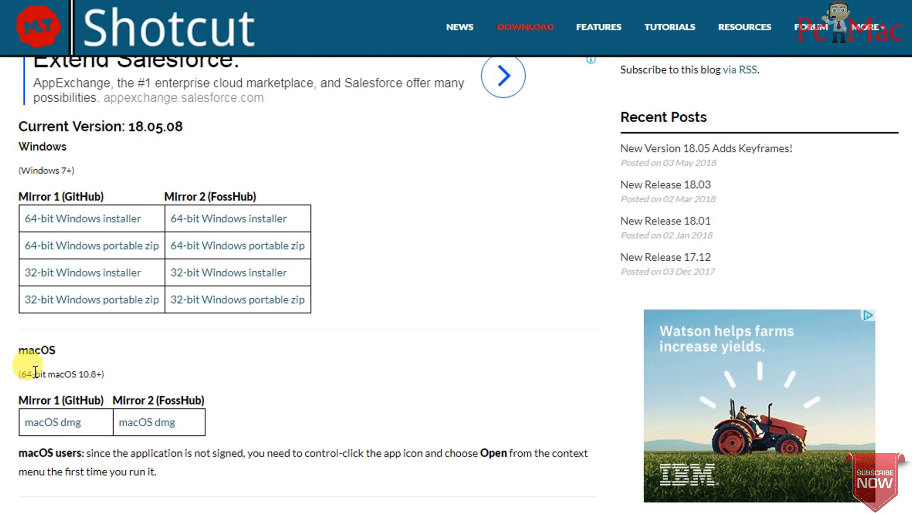
scroll(122, 395, "down", 5)
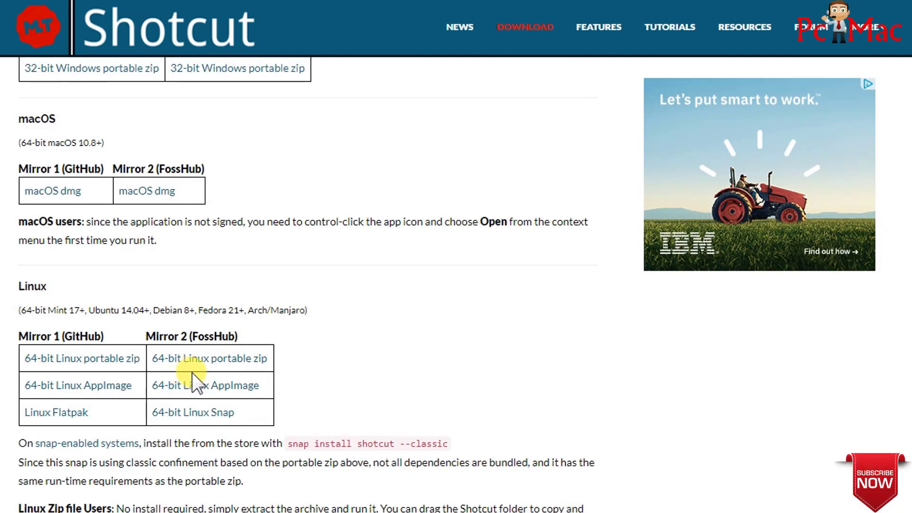
scroll(197, 383, "up", 5)
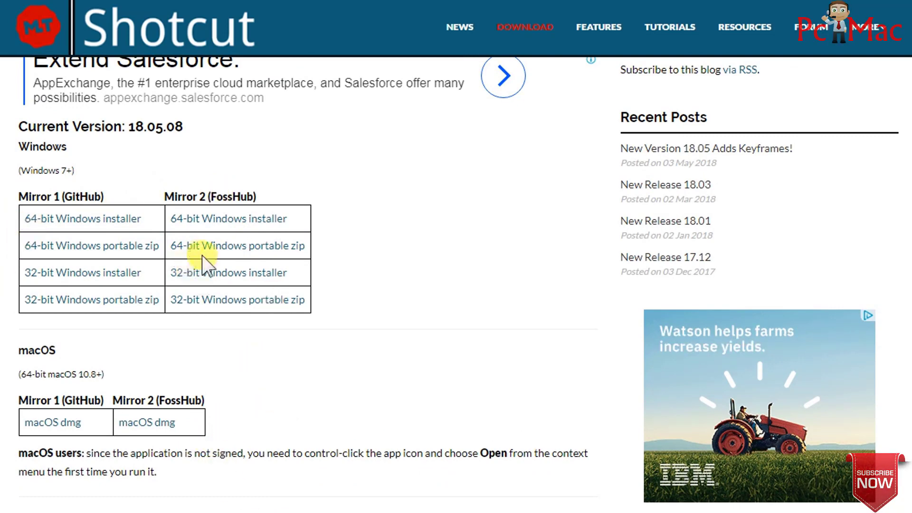
scroll(202, 259, "up", 2)
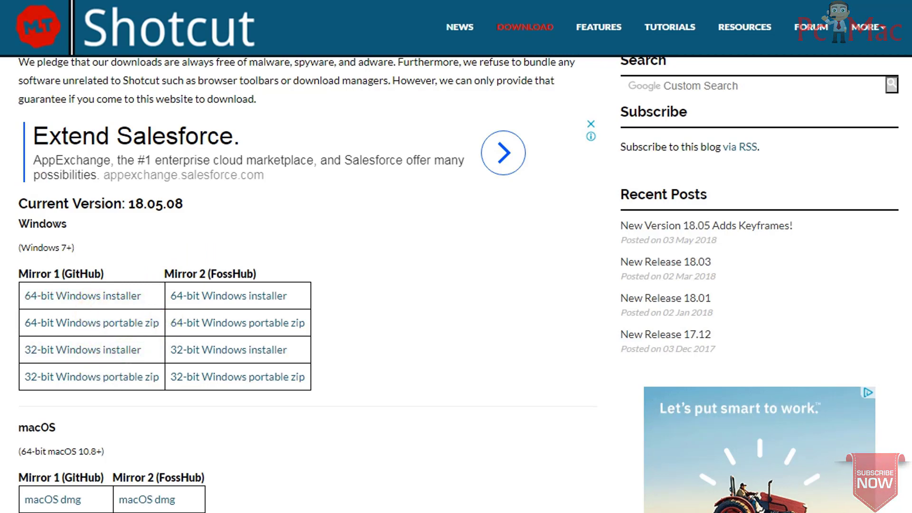
key("alt+Left")
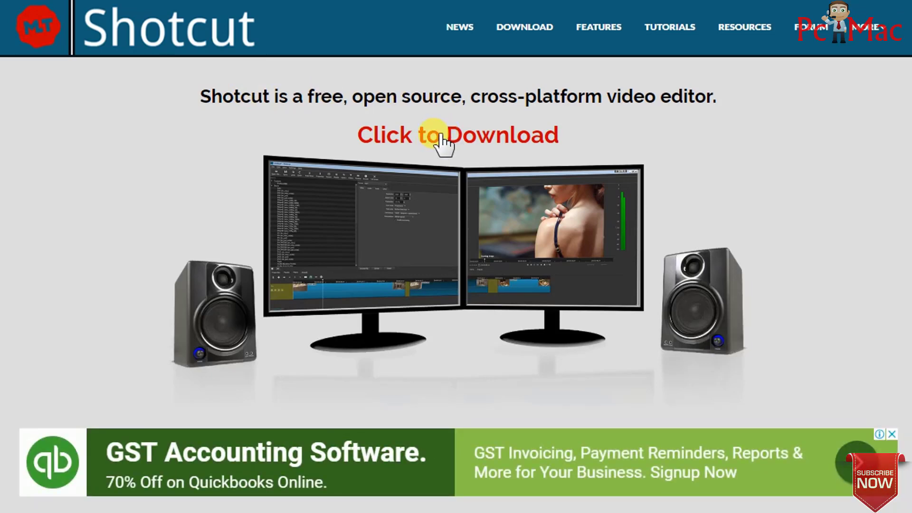
left_click(440, 137)
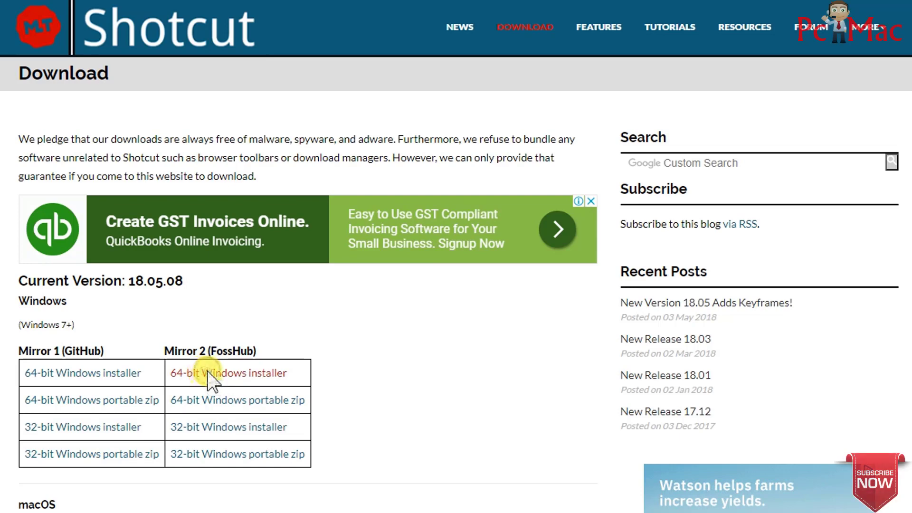
left_click(244, 376)
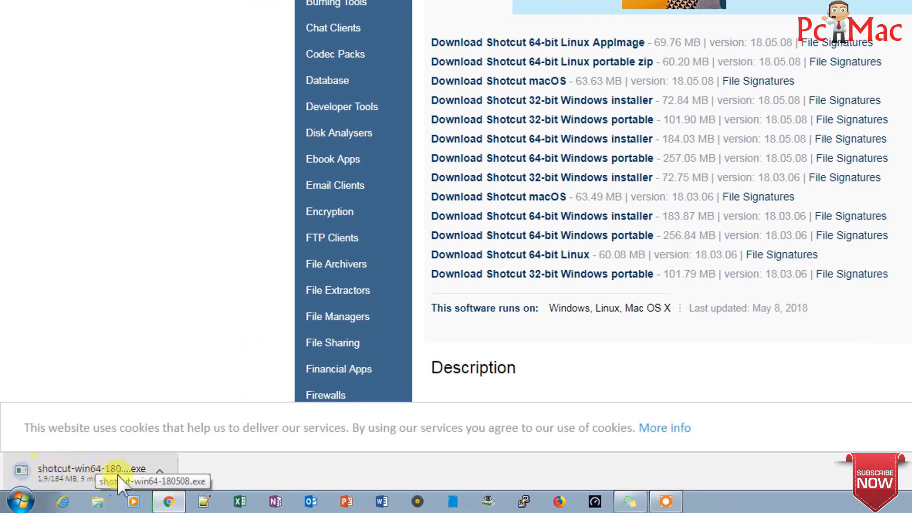
left_click(160, 470)
left_click(175, 446)
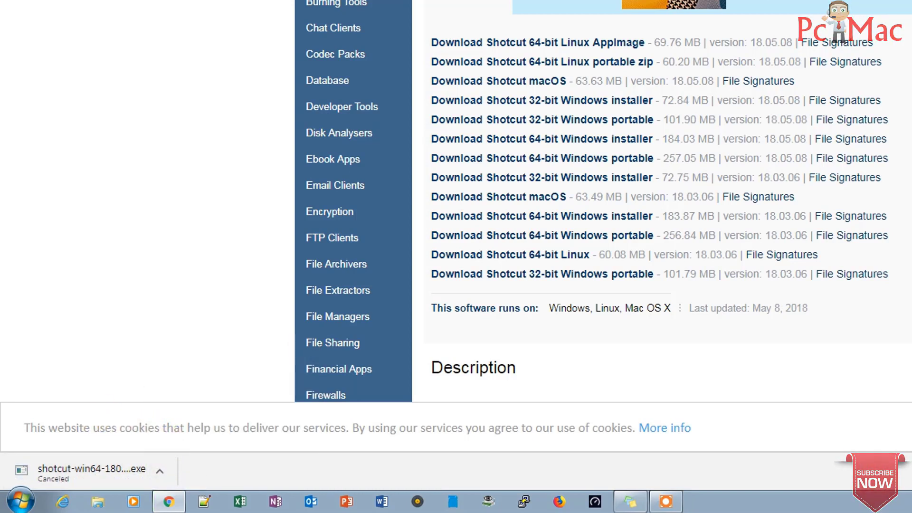
Launch the installed Shotcut application from the desktop and display its Timeline and Playlist
key("super+d")
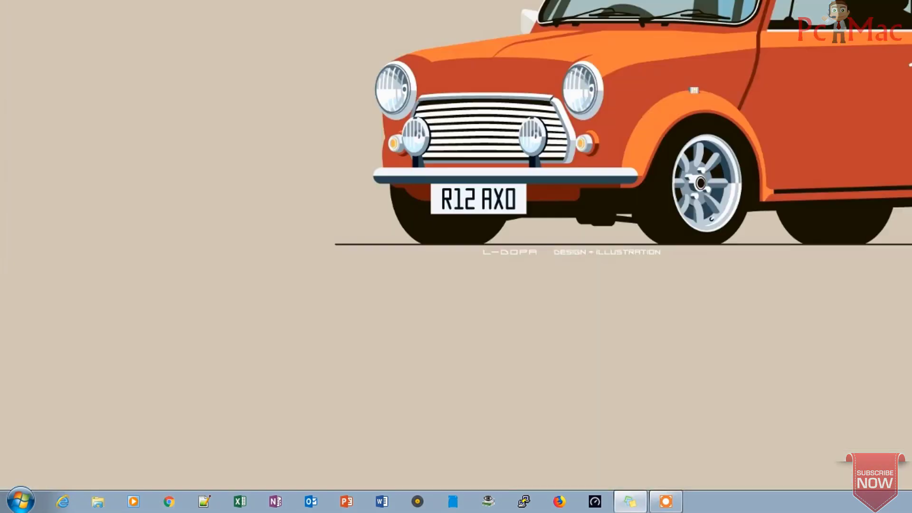
left_click(15, 507)
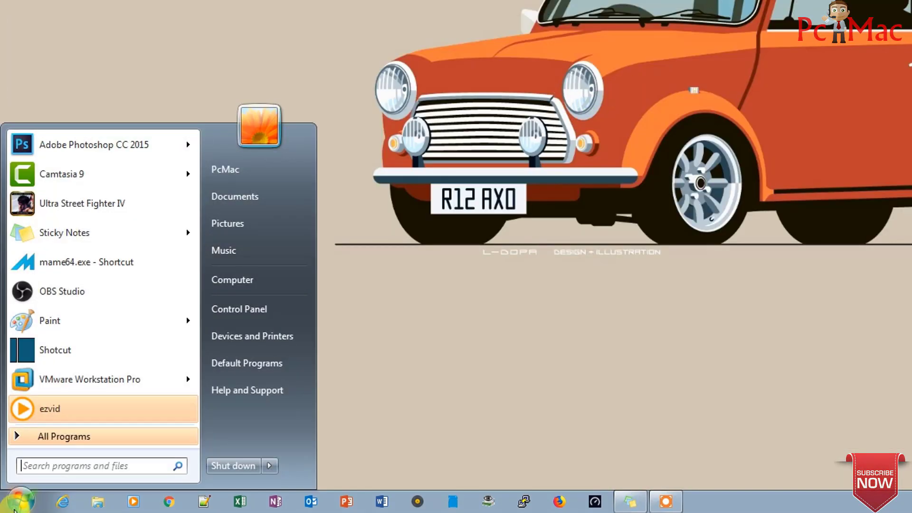
left_click(49, 350)
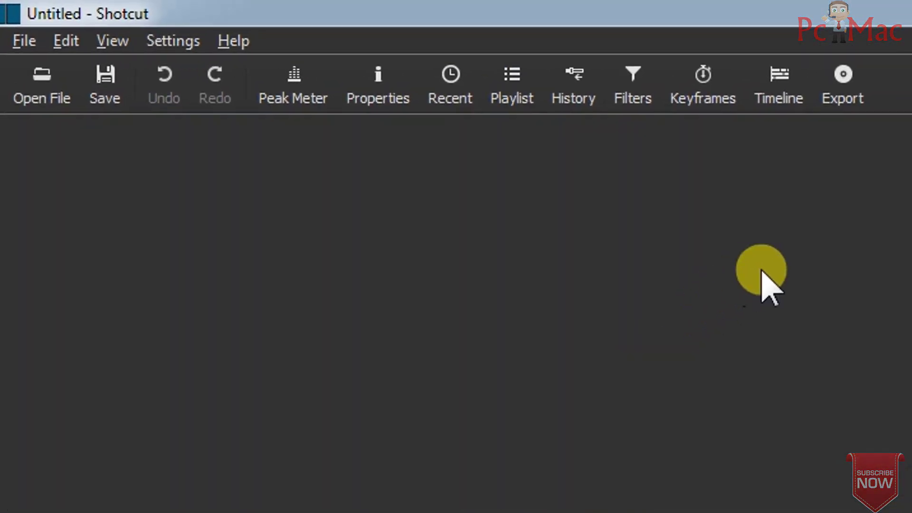
left_click(777, 101)
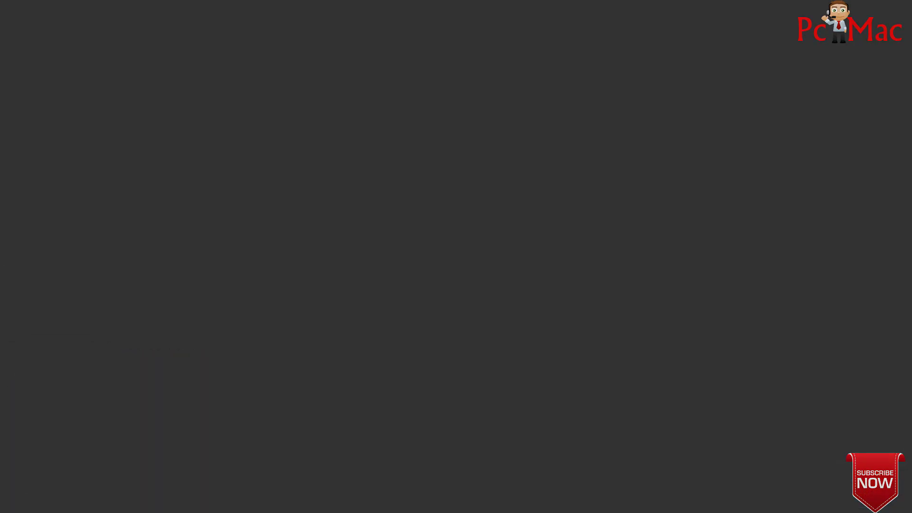
left_click(518, 95)
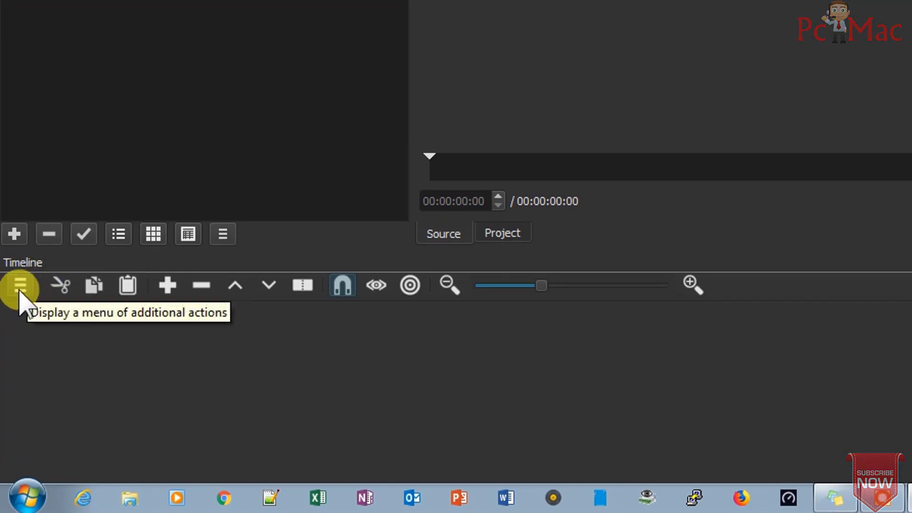
Add one video track and one audio track to the empty timeline
left_click(21, 285)
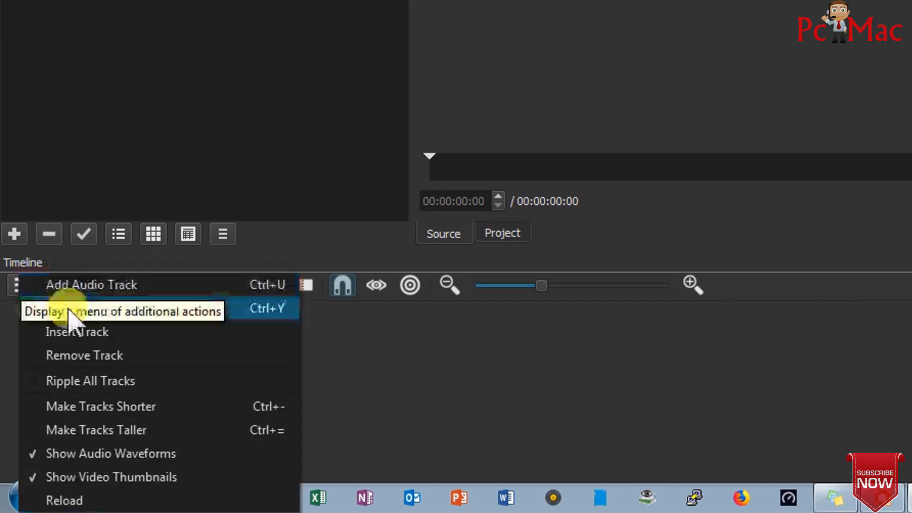
left_click(93, 313)
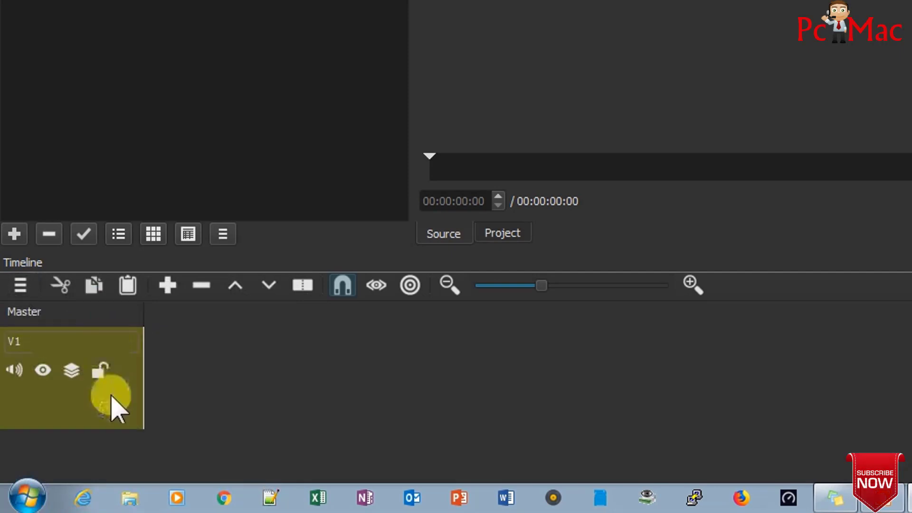
left_click(19, 286)
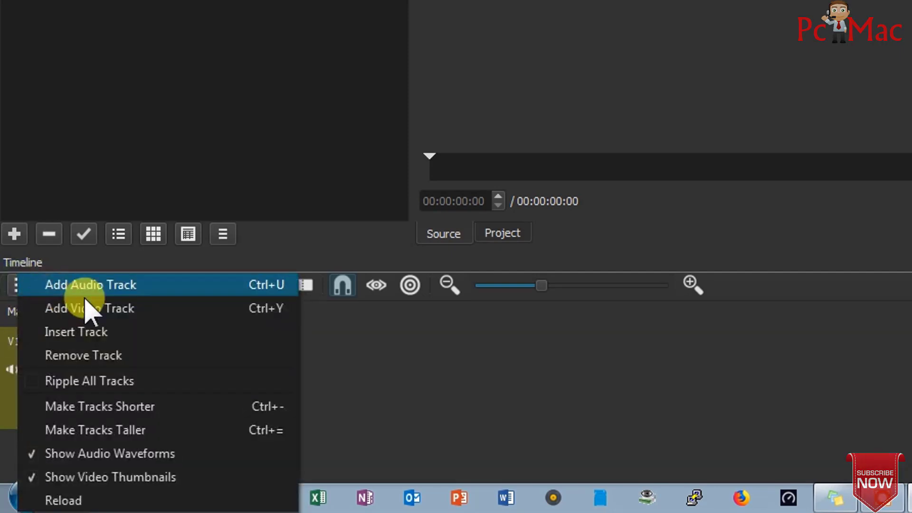
left_click(127, 287)
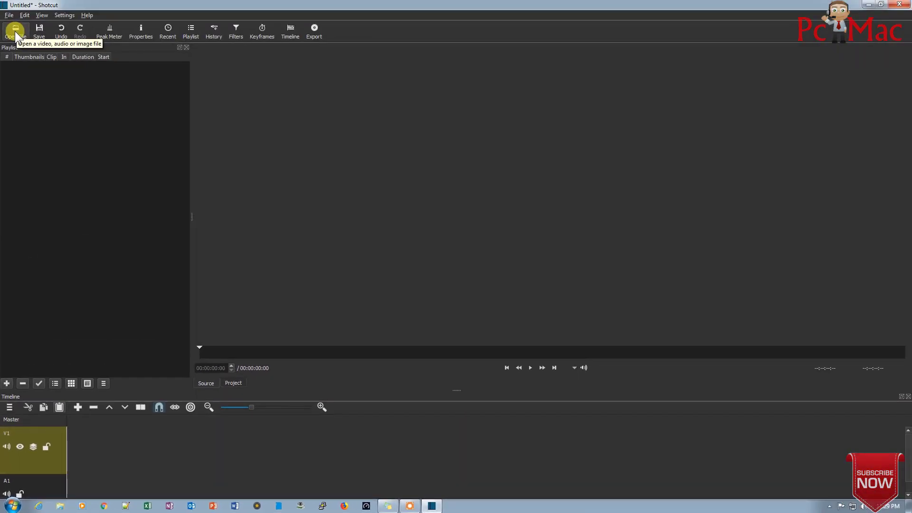
Import AVAST.mp4, Ending.mp4 and Introduction.mp4 from the Avast folder without converting them to an edit-friendly format
left_click(16, 31)
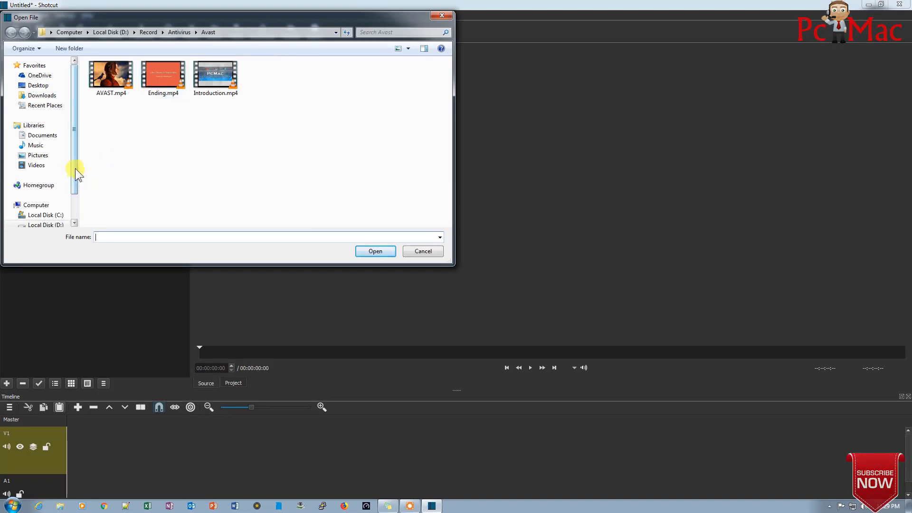
left_click(114, 98)
left_click(208, 88, "ctrl")
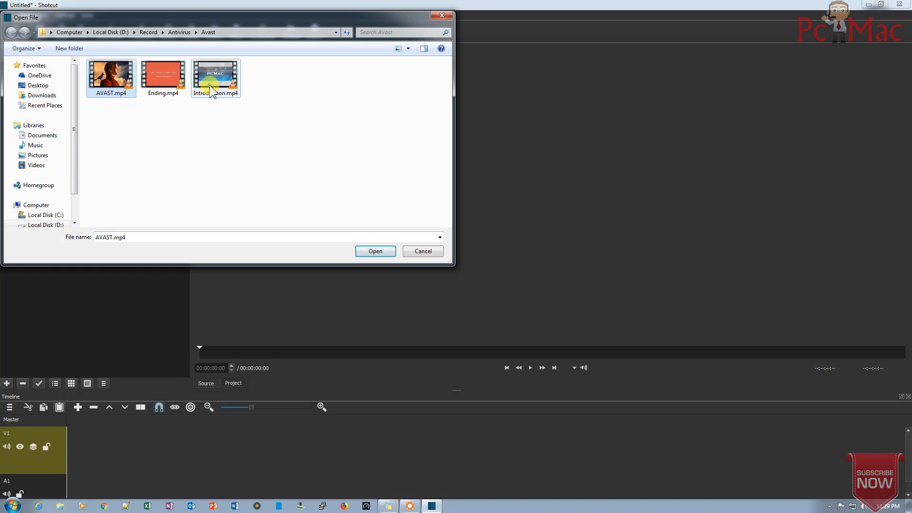
left_click(171, 92, "ctrl")
left_click(369, 251)
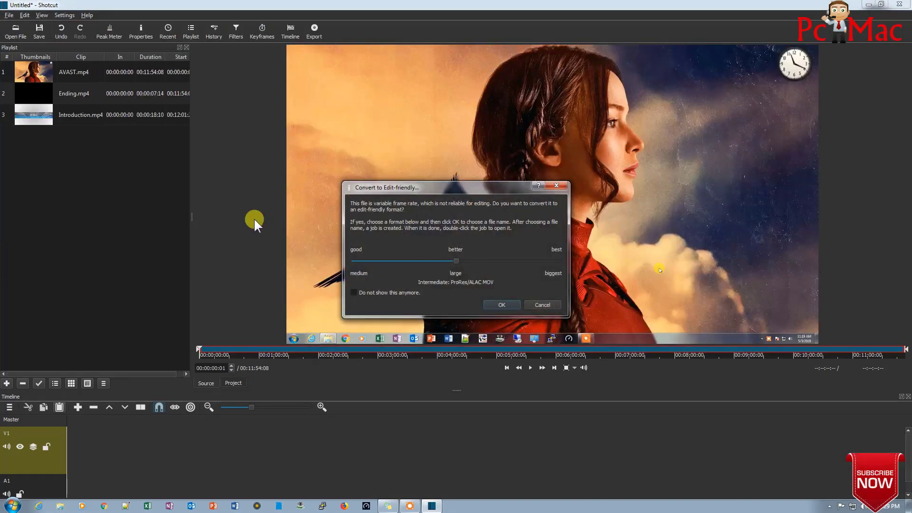
left_click(500, 304)
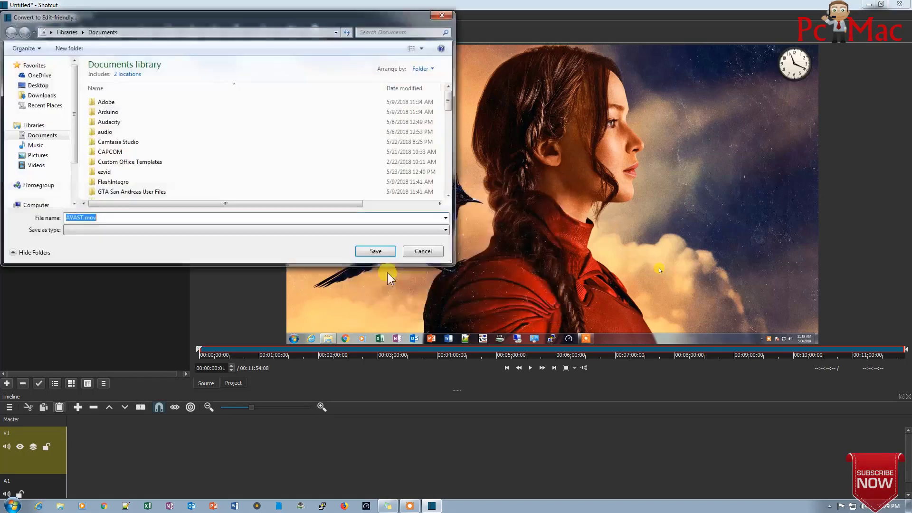
left_click(423, 251)
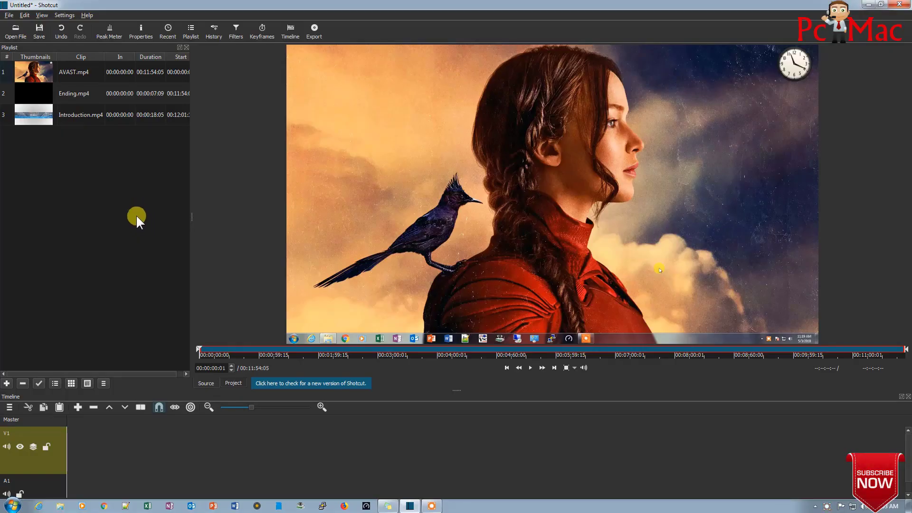
Place the AVAST.mp4 clip from the playlist on track V1 and align it with the start of the timeline
left_click(80, 76)
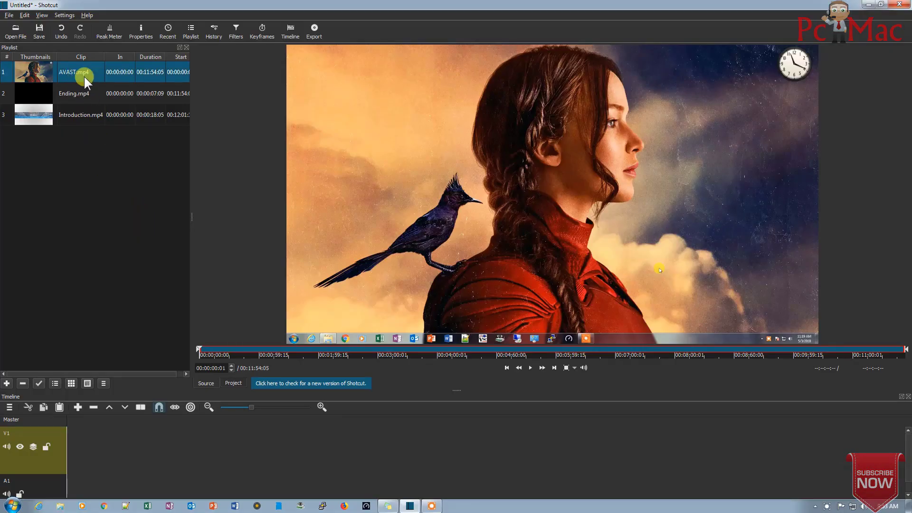
left_click_drag(81, 76, 153, 451)
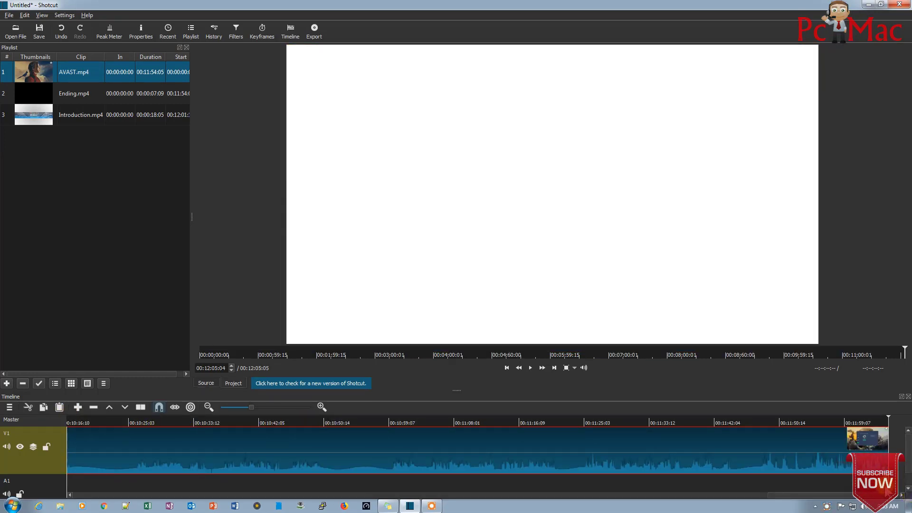
left_click_drag(836, 495, 127, 495)
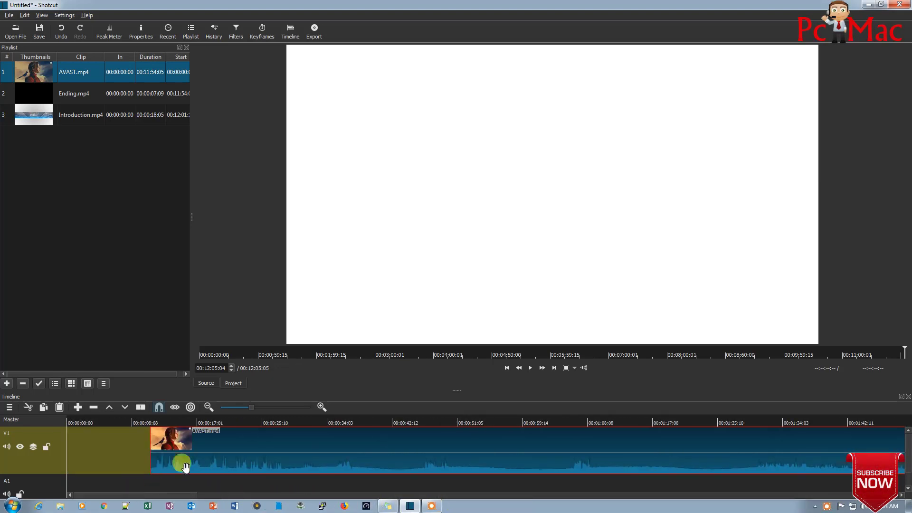
left_click_drag(211, 452, 139, 459)
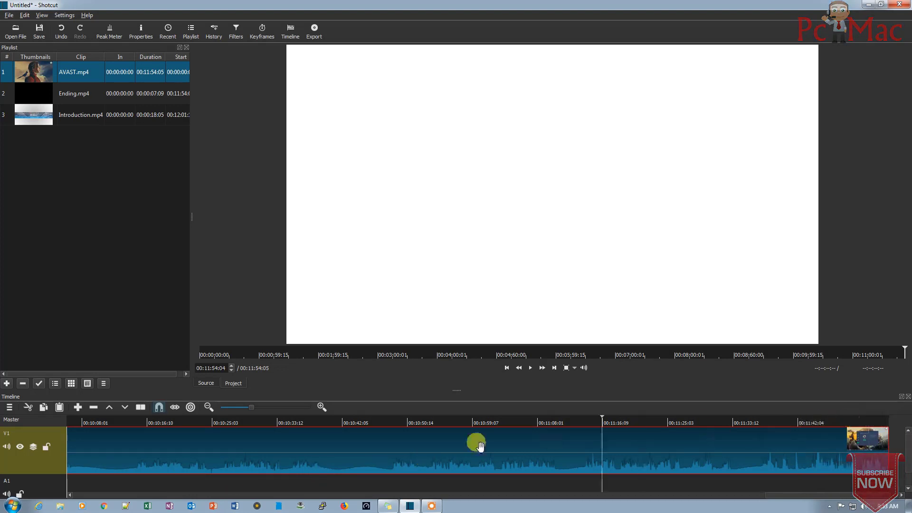
Adjust the timeline zoom to work with the whole AVAST.mp4 clip and move the playhead back near its beginning
left_click(278, 440)
left_click_drag(247, 435, 51, 443)
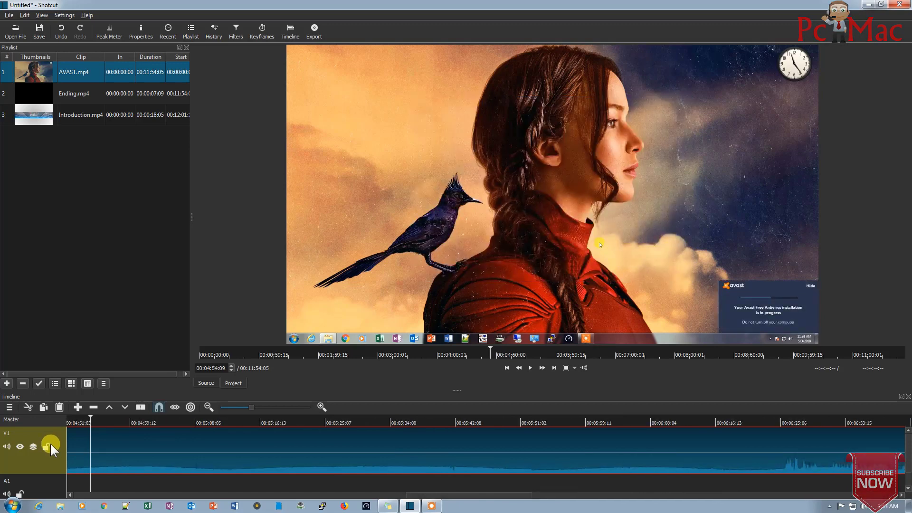
left_click(209, 408)
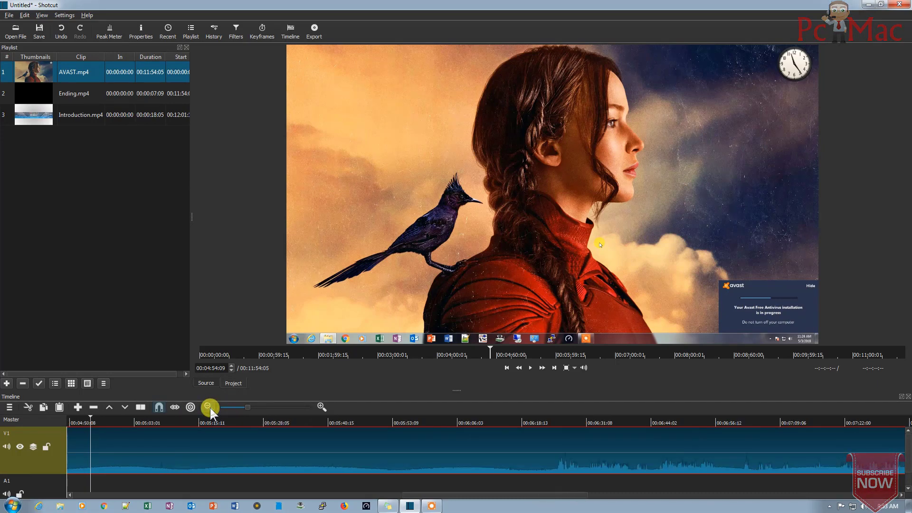
left_click(210, 407)
left_click(210, 408)
left_click(210, 407)
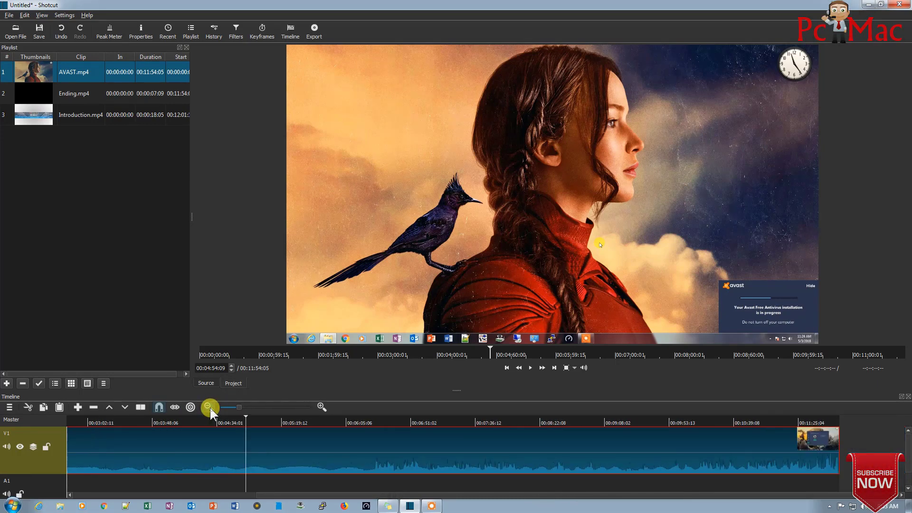
left_click_drag(245, 421, 62, 424)
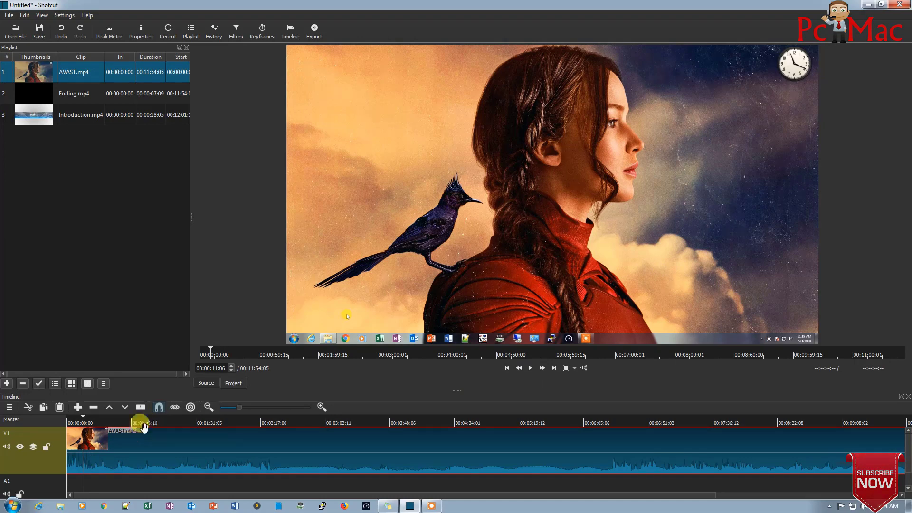
left_click(321, 407)
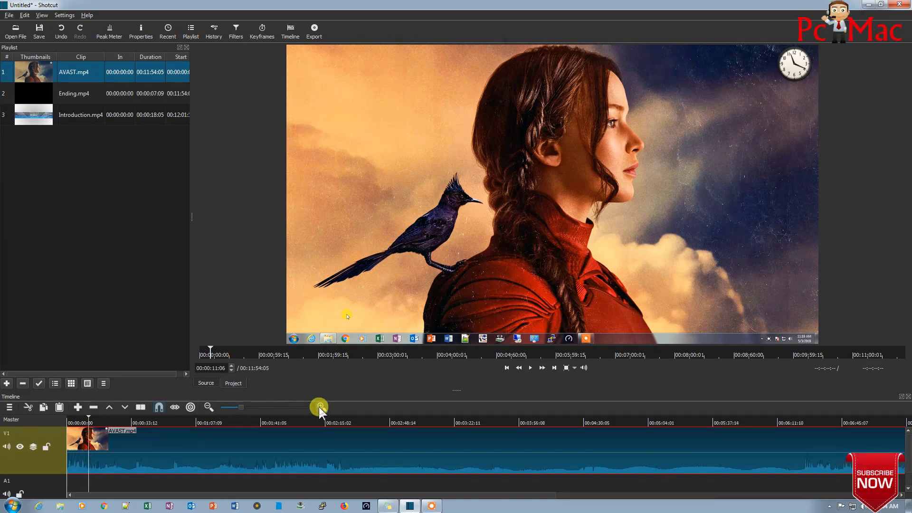
Find the end of the opening remarks in AVAST.mp4 by playback and split the clip on track V1 at 00:00:09:03
left_click(321, 407)
left_click(321, 407)
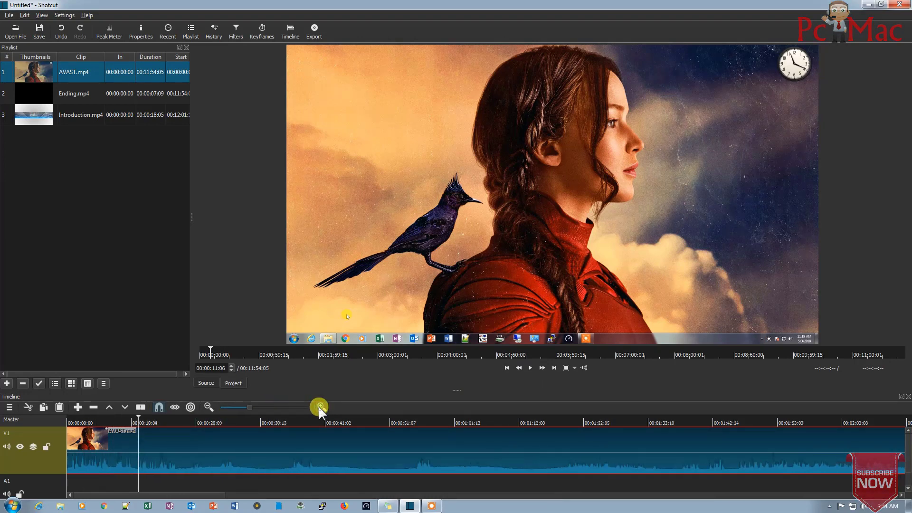
left_click(319, 407)
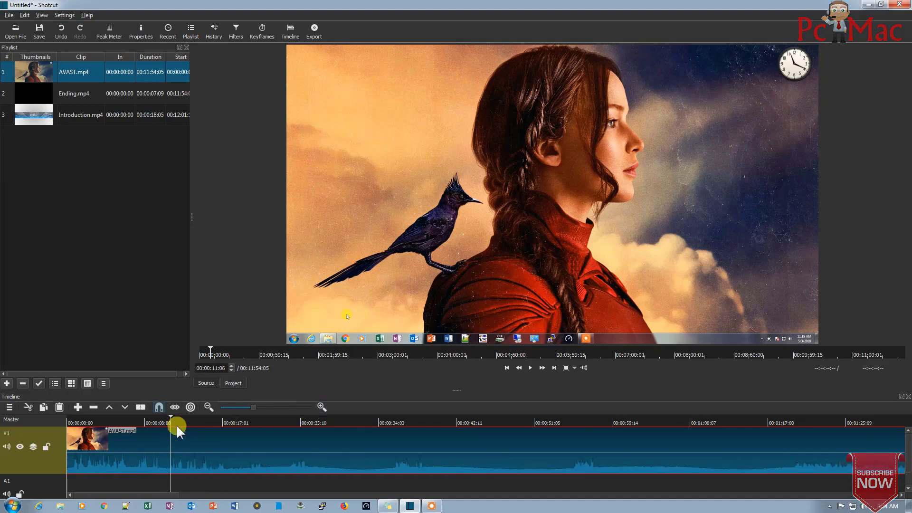
left_click_drag(169, 416, 155, 422)
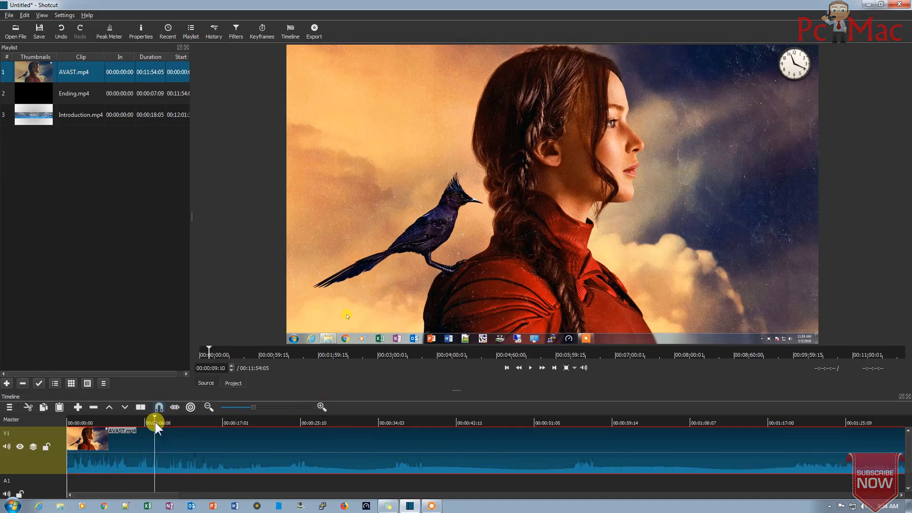
left_click(529, 368)
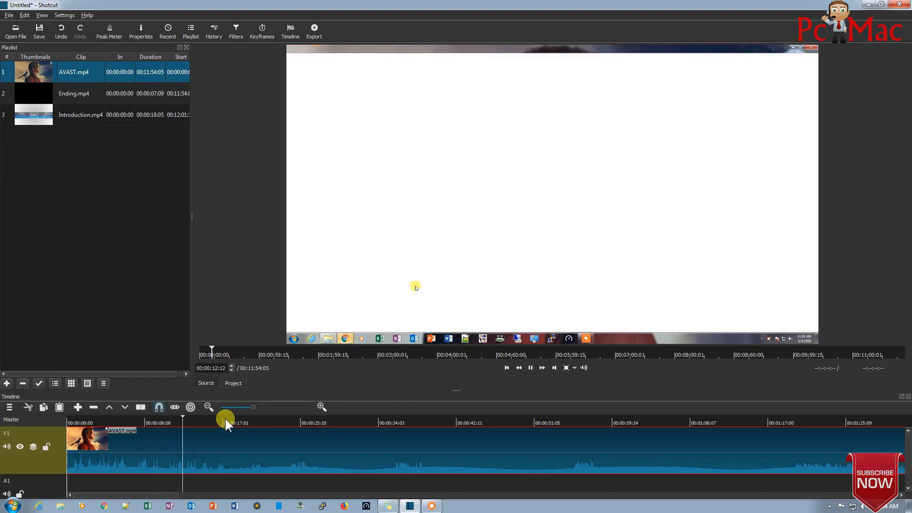
left_click(151, 423)
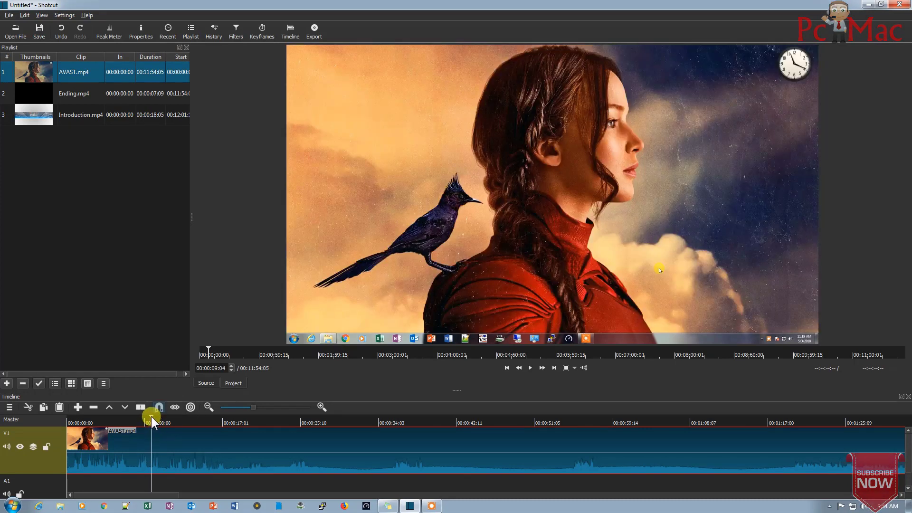
left_click(532, 367)
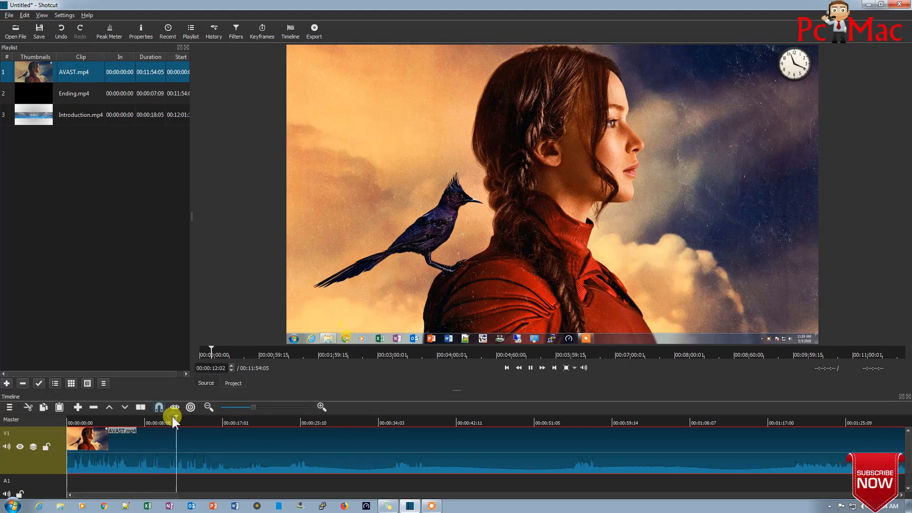
left_click_drag(172, 415, 150, 423)
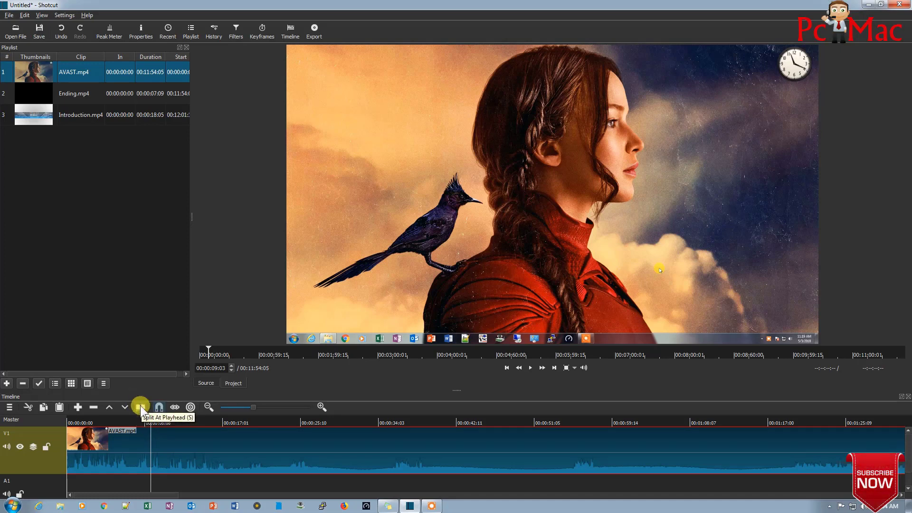
left_click(139, 405)
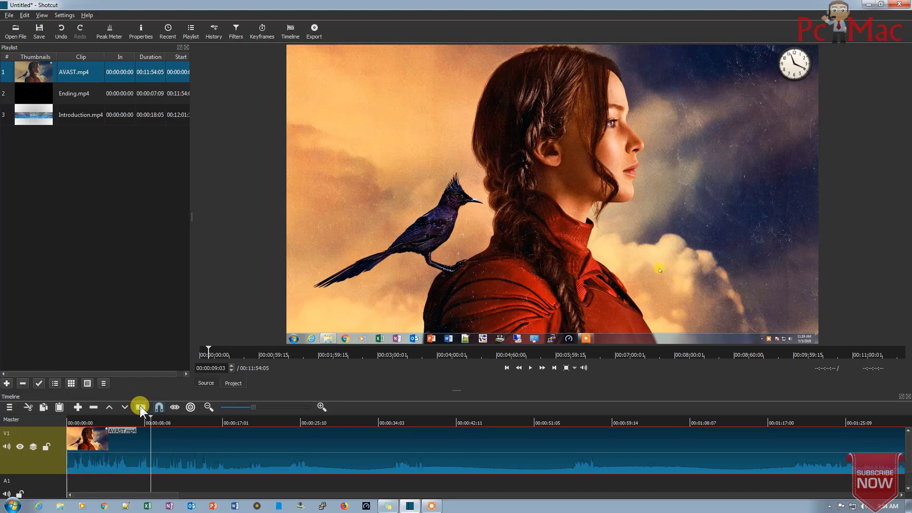
Move the second AVAST.mp4 part to start at about 36 seconds and place Introduction.mp4 directly after the first part on V1
left_click_drag(193, 457, 456, 458)
left_click(65, 114)
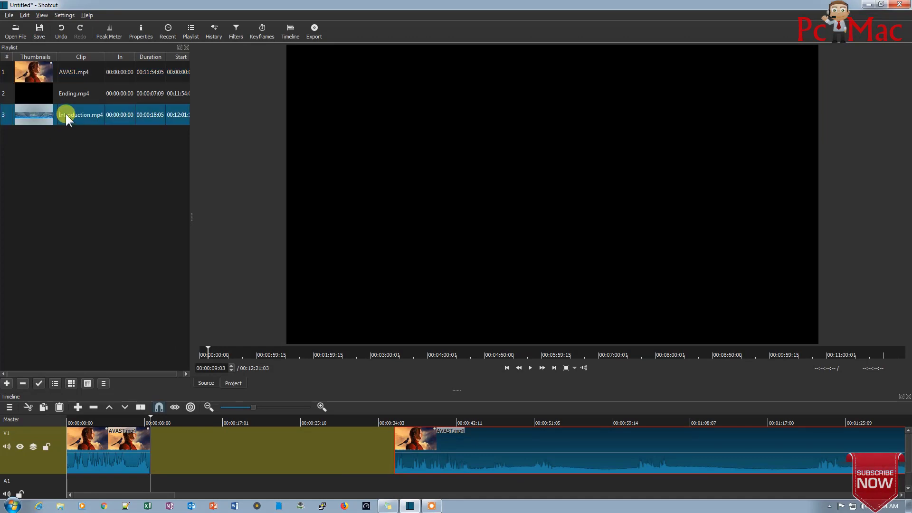
left_click_drag(65, 115, 166, 441)
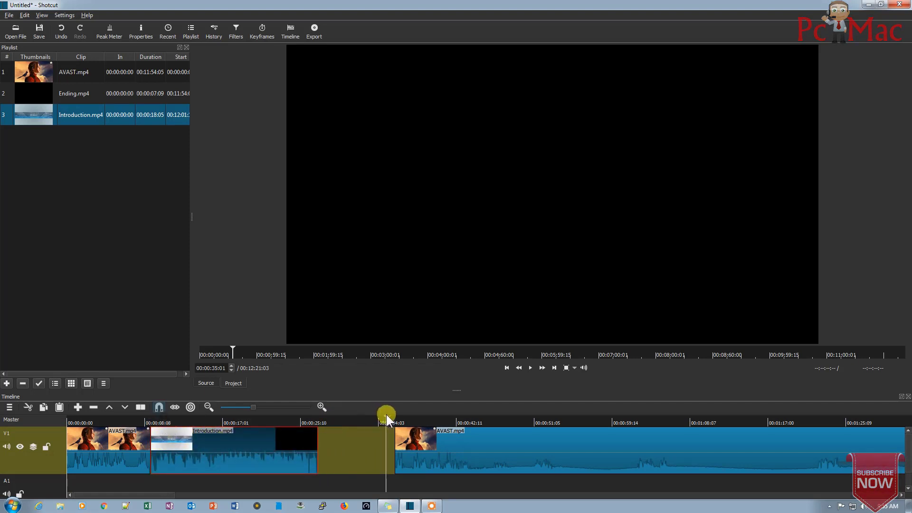
Play the transition into Introduction.mp4, extend the first AVAST.mp4 part's end by about one second and set Introduction.mp4 flush against it
left_click_drag(386, 416, 136, 420)
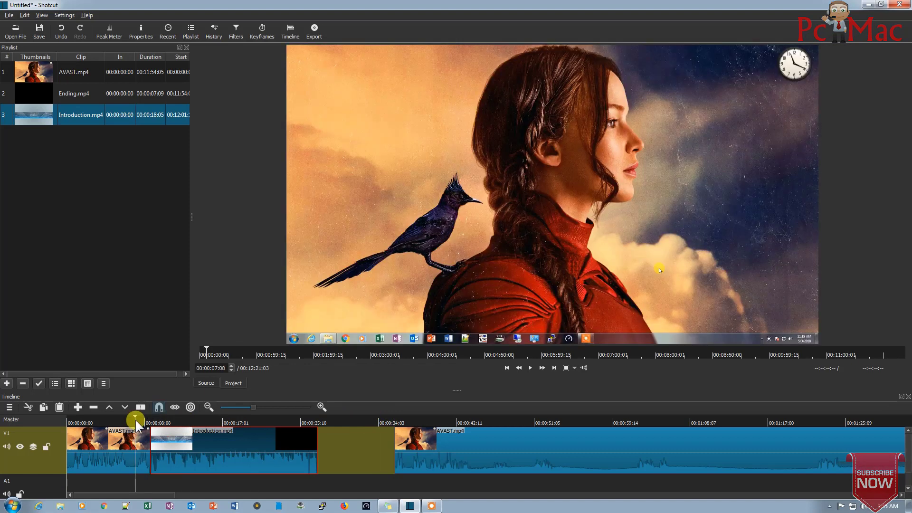
left_click(531, 368)
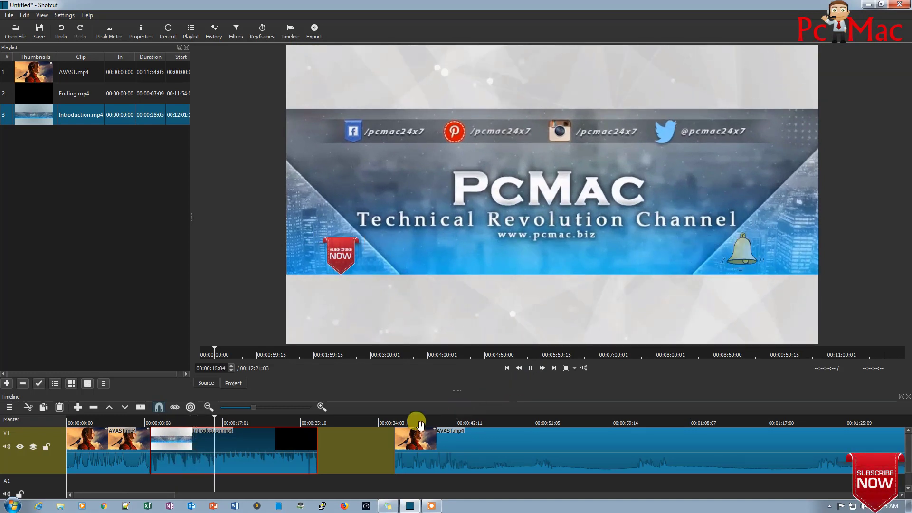
left_click(530, 368)
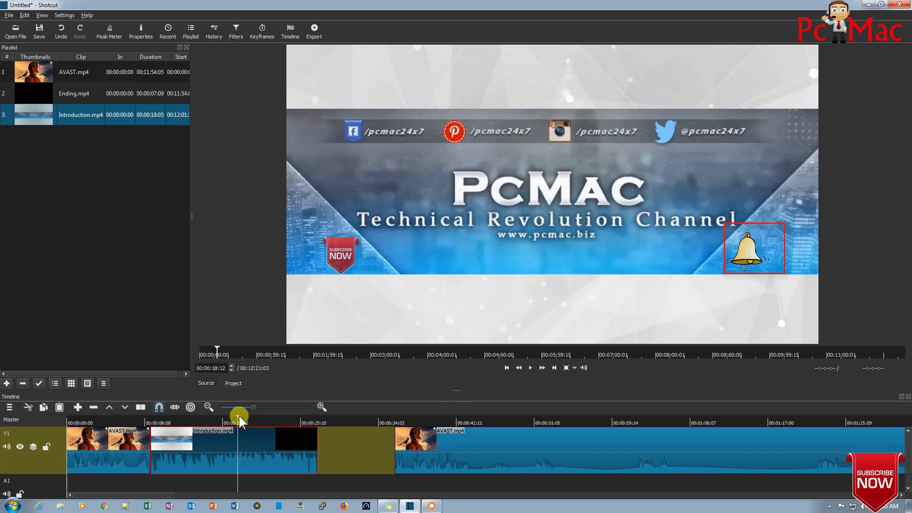
left_click_drag(238, 416, 140, 425)
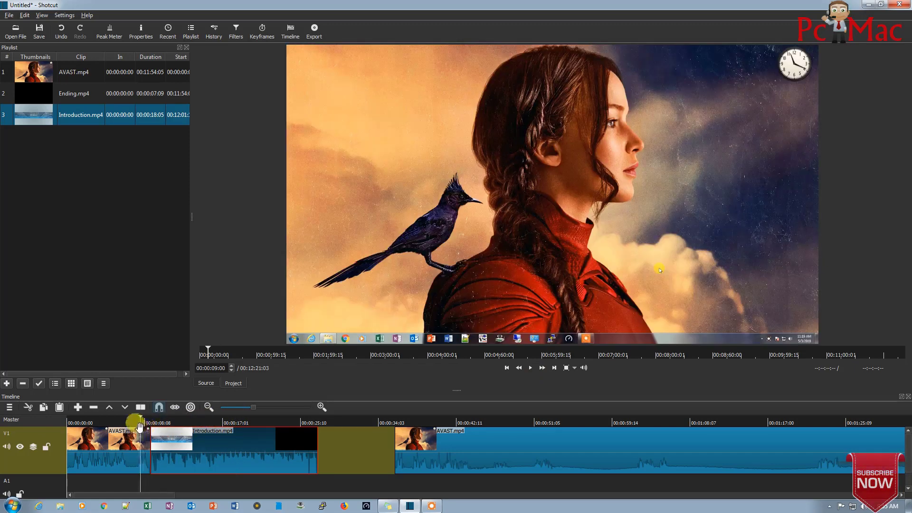
left_click_drag(193, 452, 233, 452)
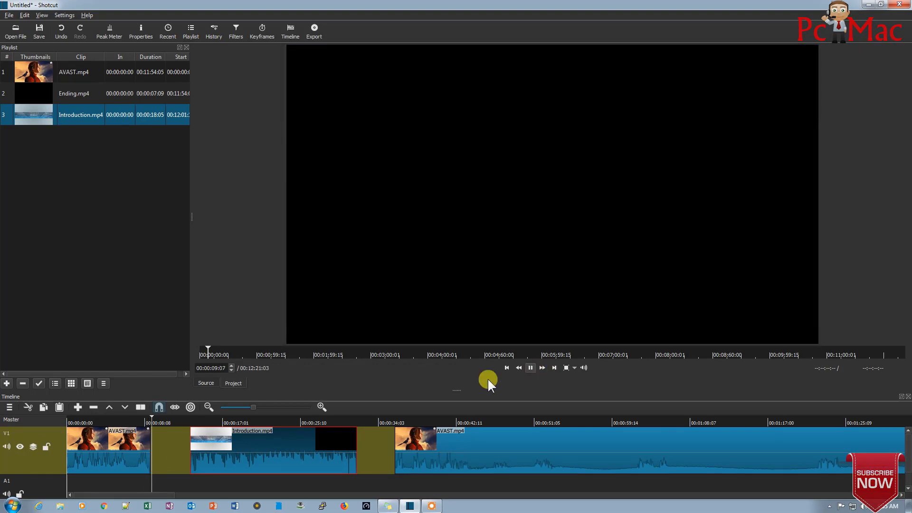
left_click(530, 367)
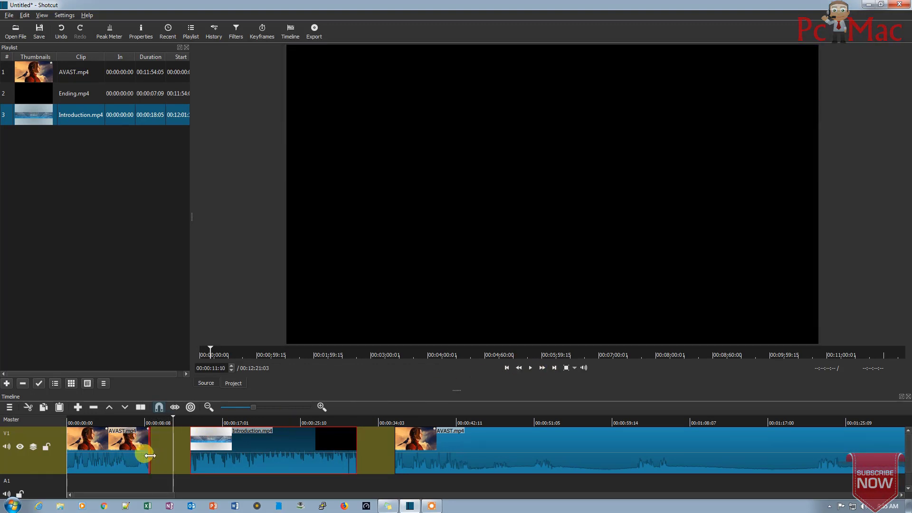
left_click_drag(152, 454, 166, 459)
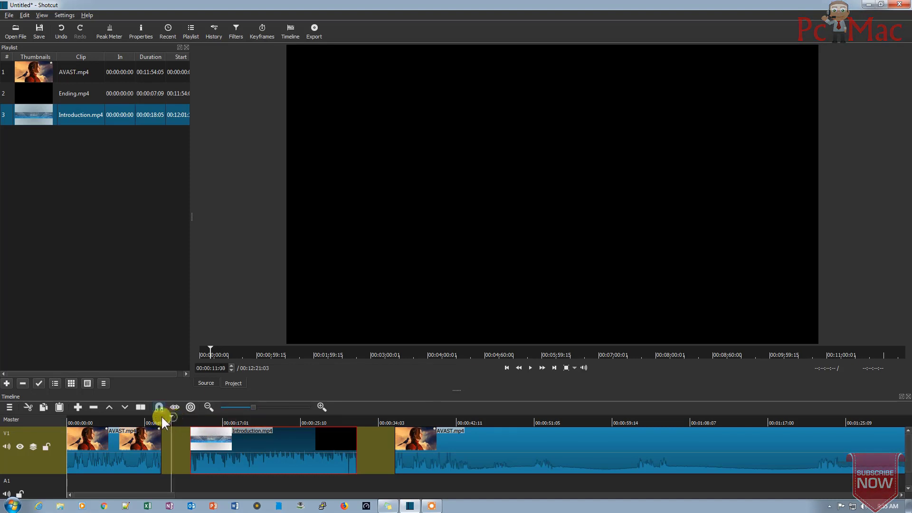
left_click_drag(162, 418, 148, 420)
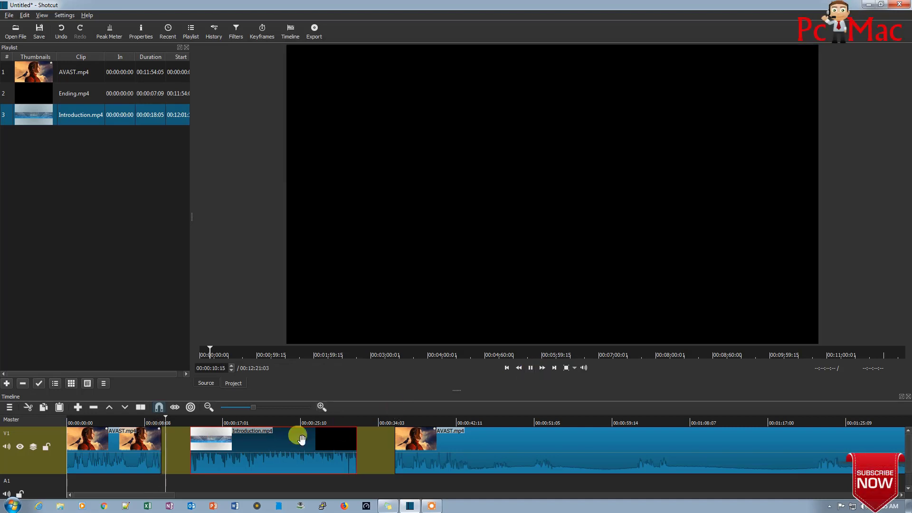
left_click(532, 370)
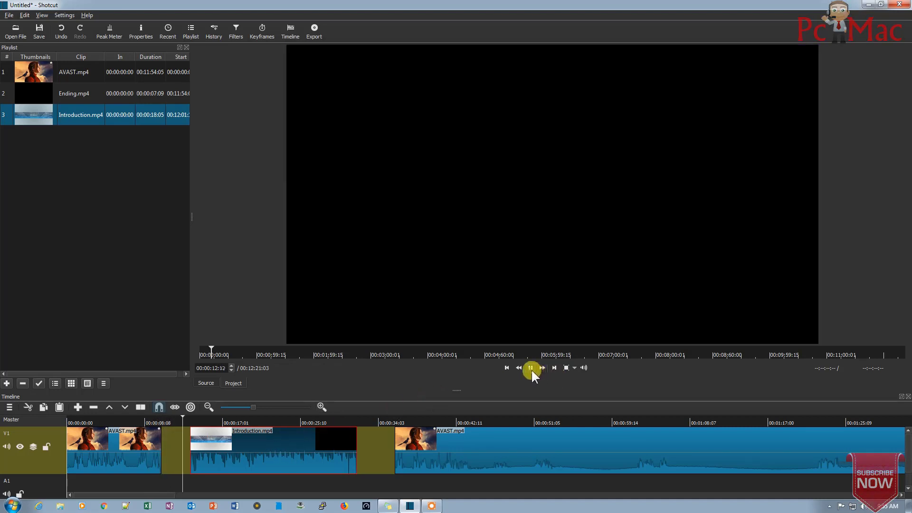
mouse_move(261, 443)
left_mouse_down()
mouse_move(275, 452)
mouse_move(252, 461)
mouse_move(245, 453)
left_mouse_up()
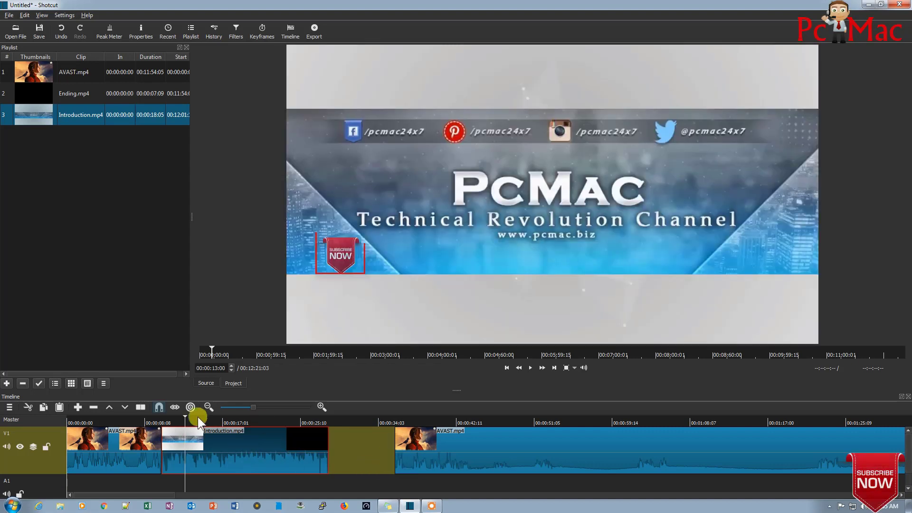
Play the beginning of the second AVAST.mp4 part and trim its start to 00:00:38:04 on the timeline
left_click(403, 444)
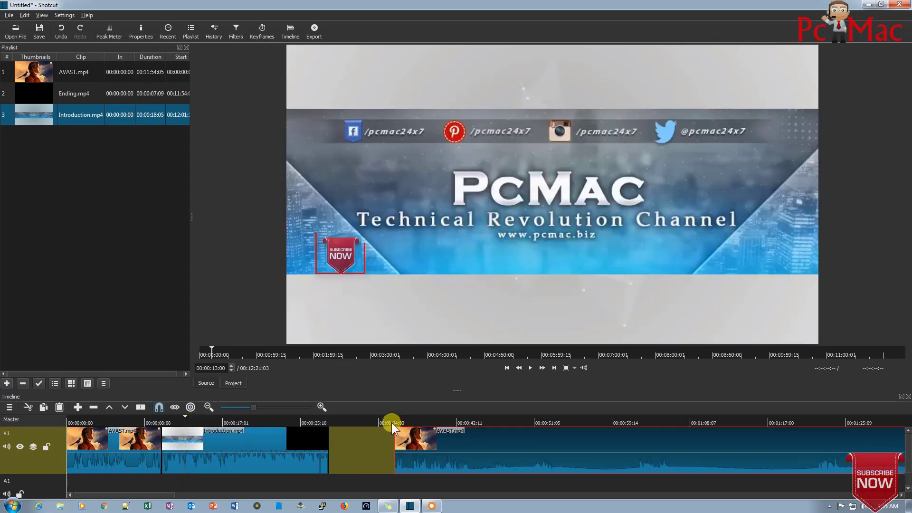
left_click(392, 423)
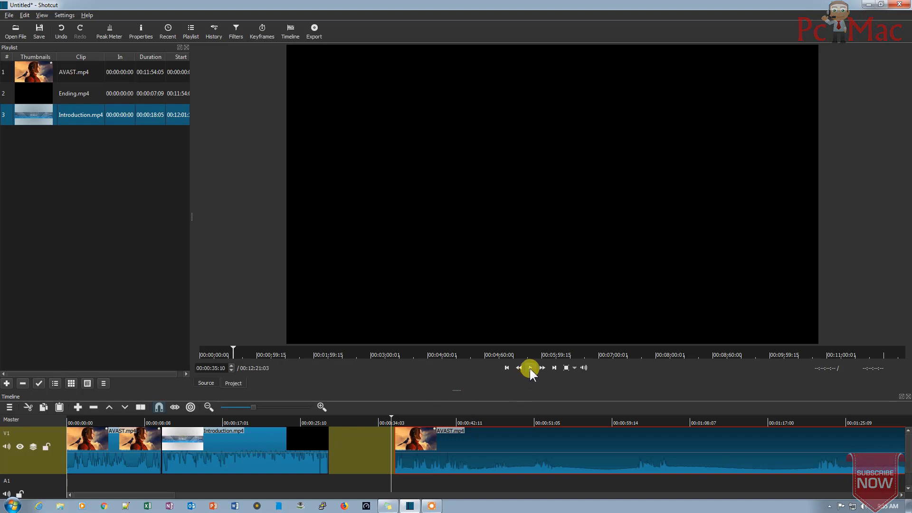
left_click(531, 368)
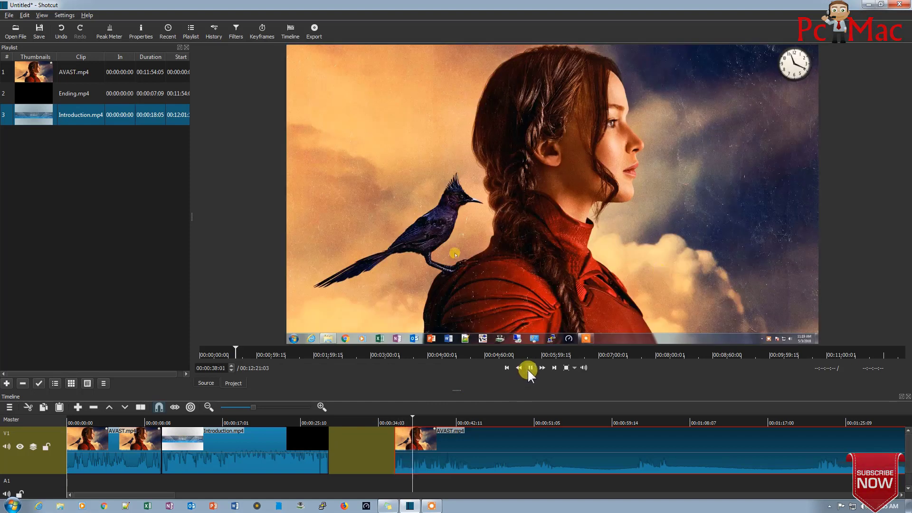
left_click(529, 369)
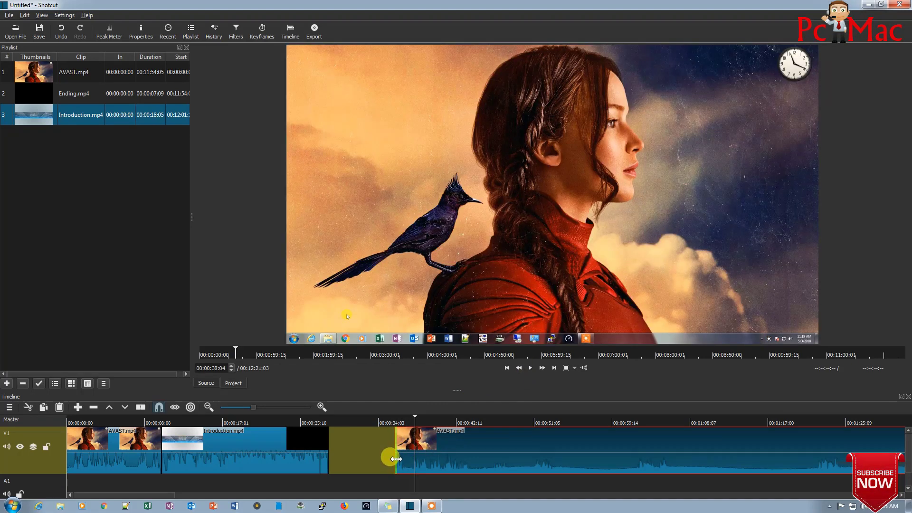
left_click_drag(400, 457, 408, 455)
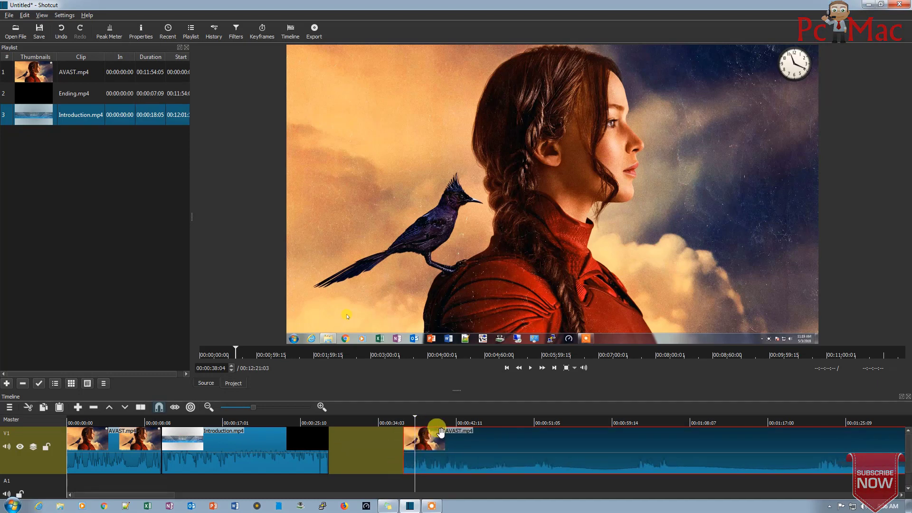
left_click_drag(408, 459, 421, 461)
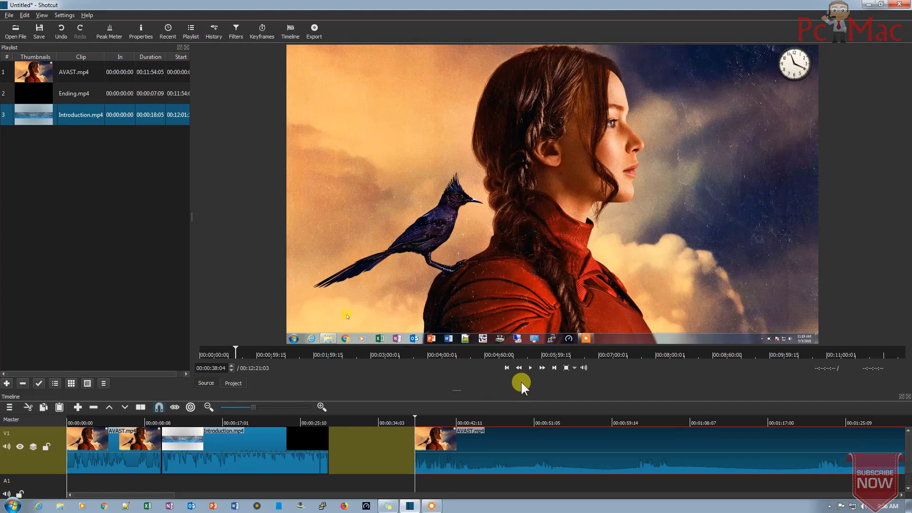
Extend the trimmed start of the second AVAST.mp4 part back by about half a second and check it by playback
left_click(531, 368)
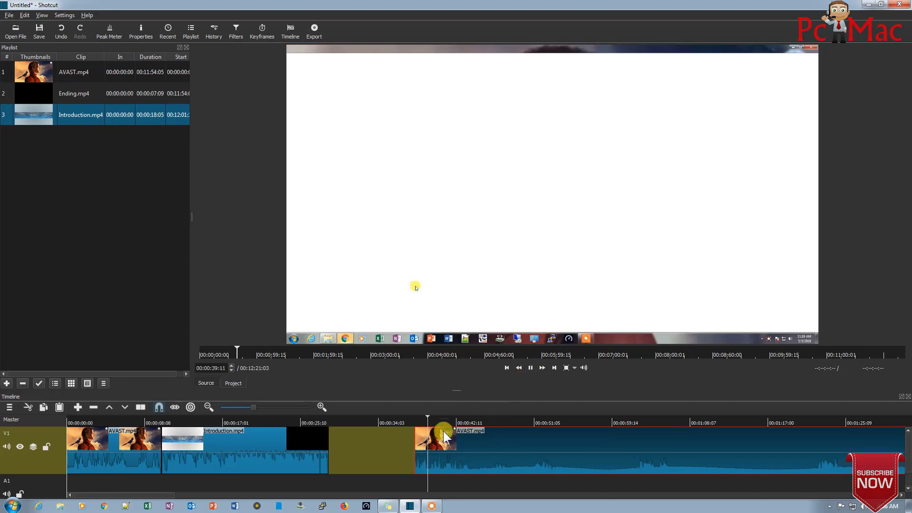
left_click(529, 369)
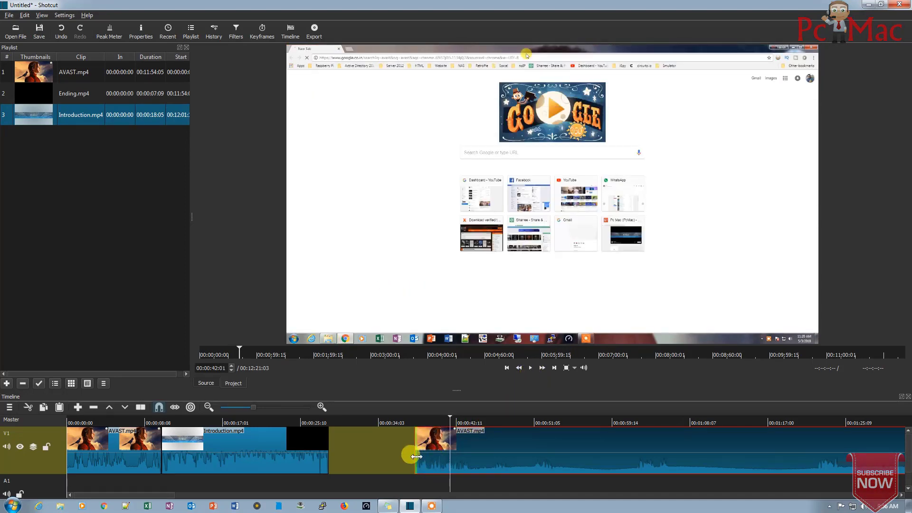
left_click_drag(411, 457, 405, 458)
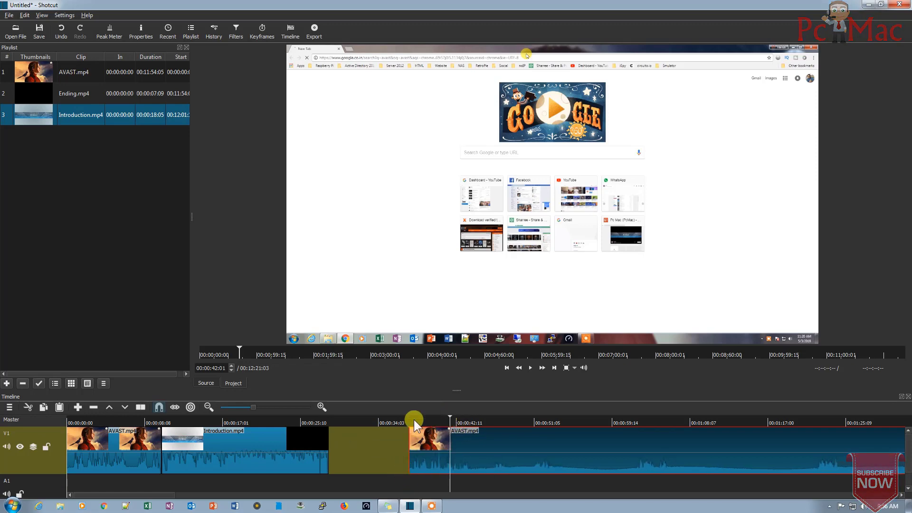
left_click(399, 423)
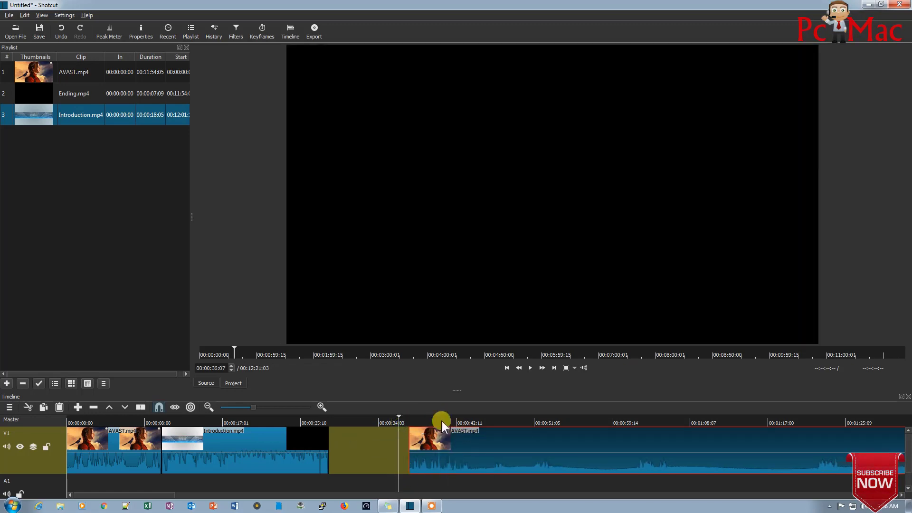
left_click(530, 368)
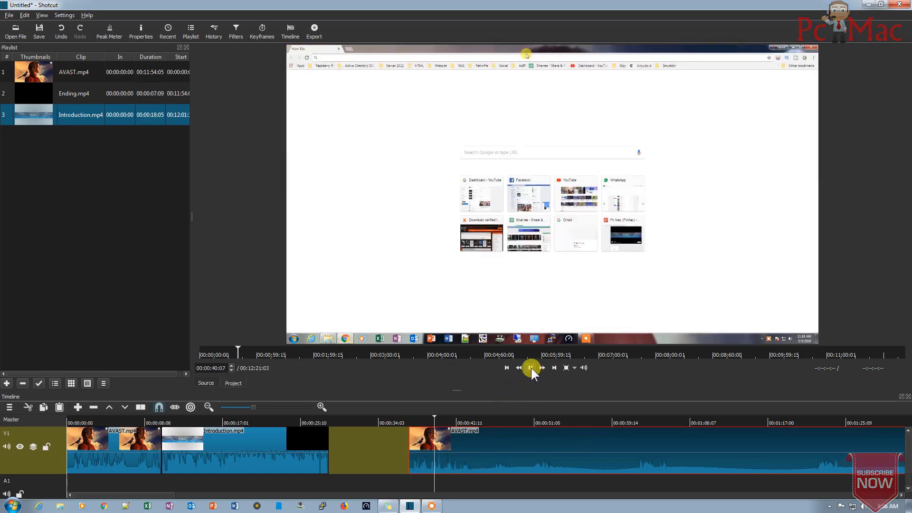
left_click(530, 368)
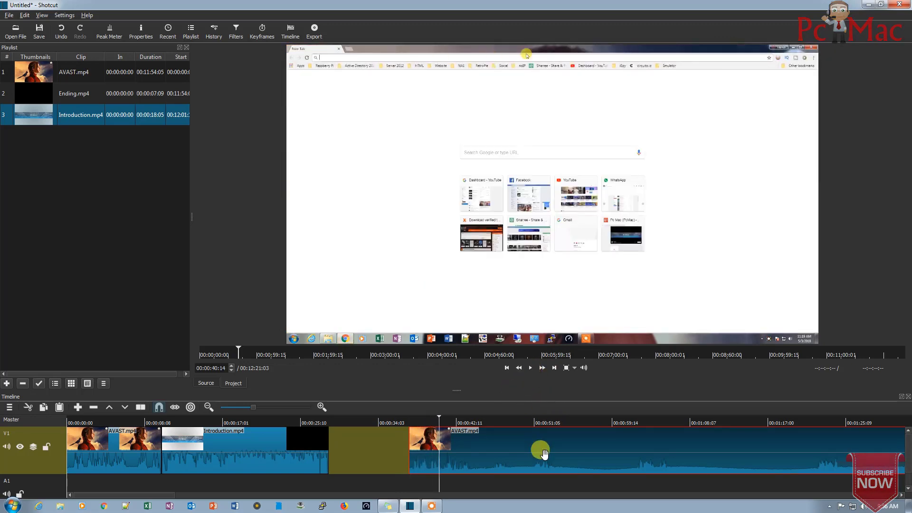
Move the second AVAST.mp4 part flush against the end of Introduction.mp4 and place the playhead at 00:00:22:13 for review
left_click_drag(544, 454, 468, 450)
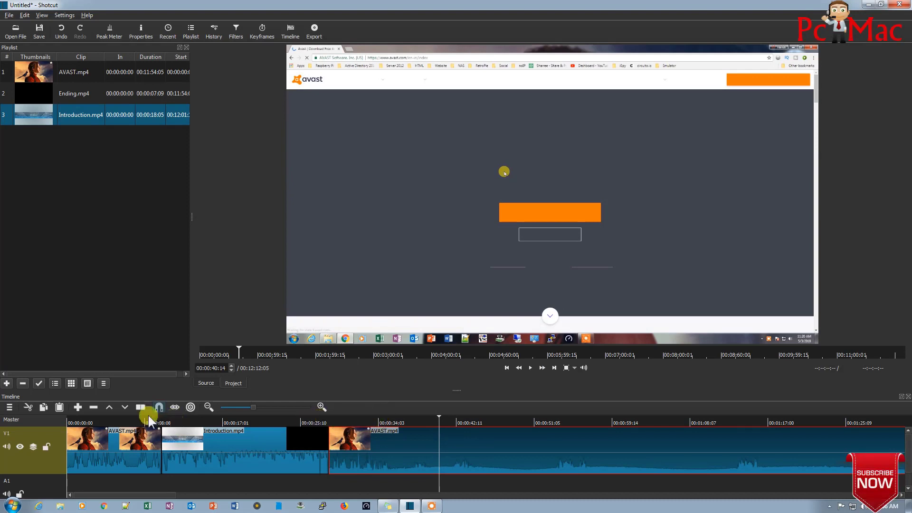
left_click(76, 420)
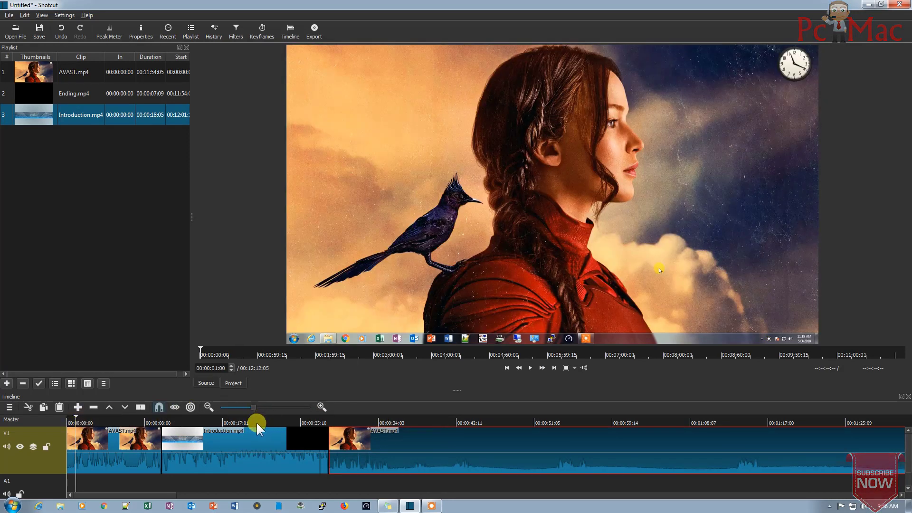
left_click(275, 421)
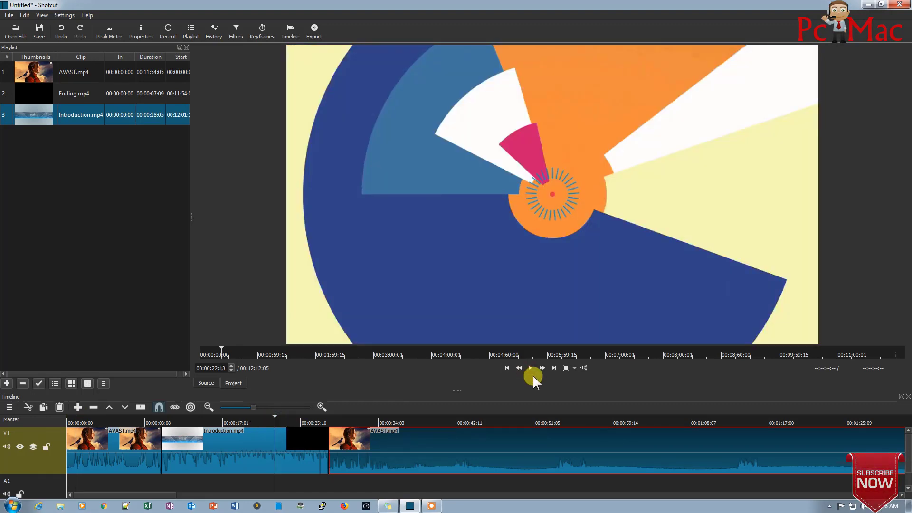
Play the timeline from 00:00:22:13 across the join between Introduction.mp4 and the second AVAST.mp4 part
left_click(531, 368)
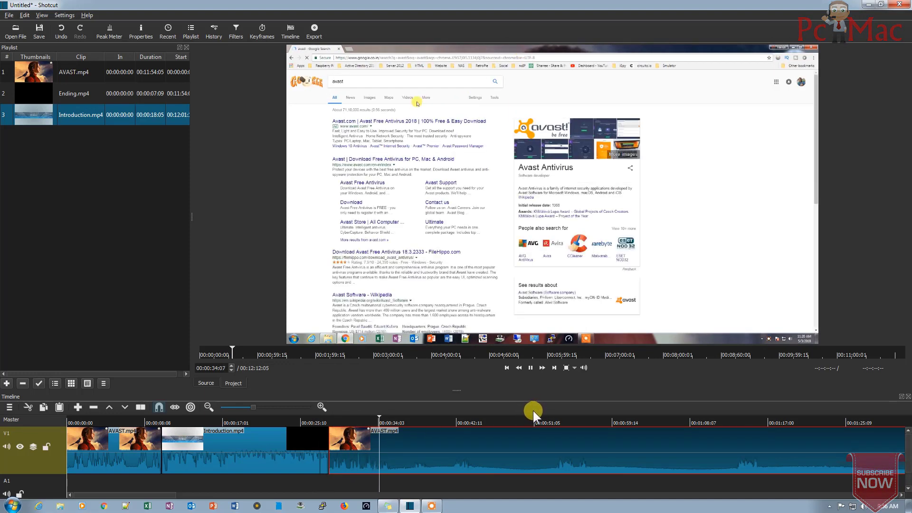
left_click(531, 369)
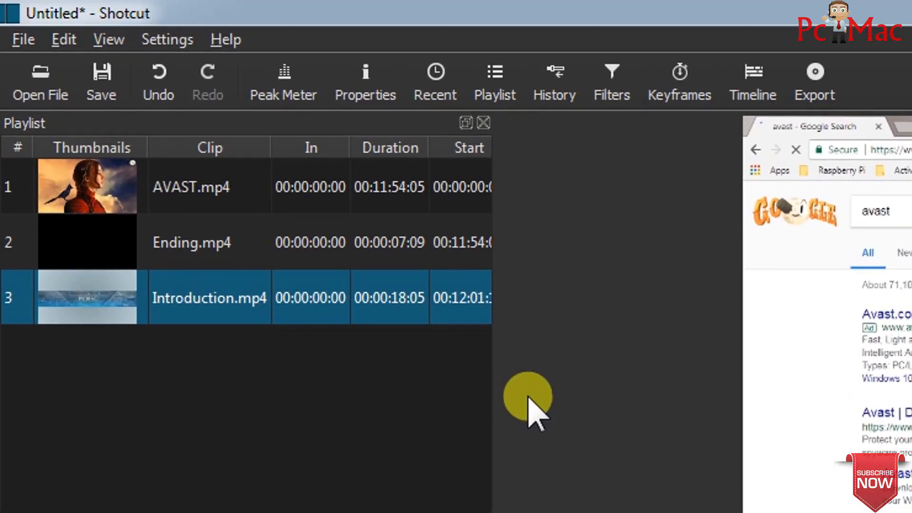
Add a Gain / Volume filter to the second AVAST.mp4 part, set its level to 5.5 dB and play the result
left_click(610, 98)
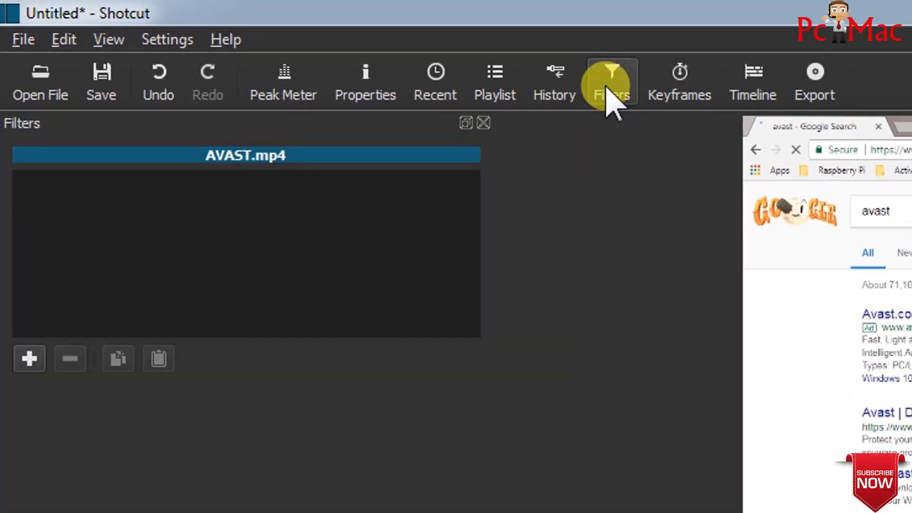
left_click(33, 366)
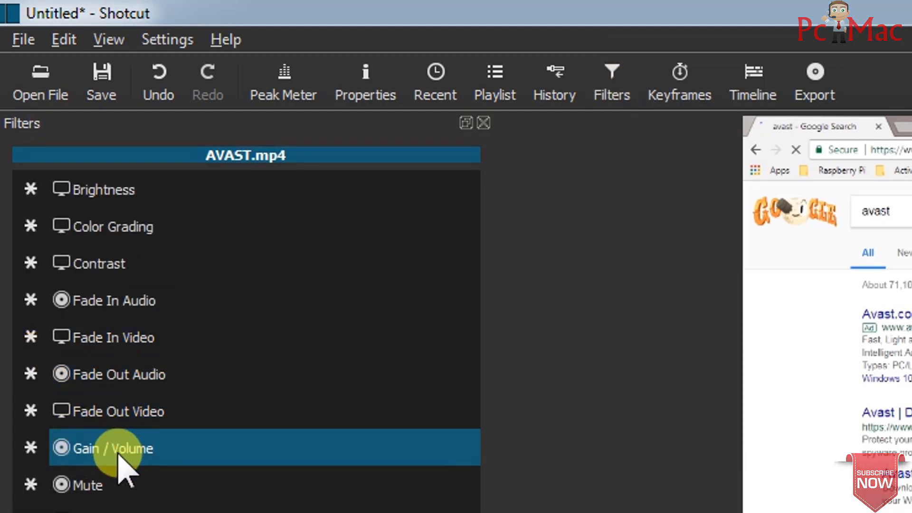
left_click(132, 449)
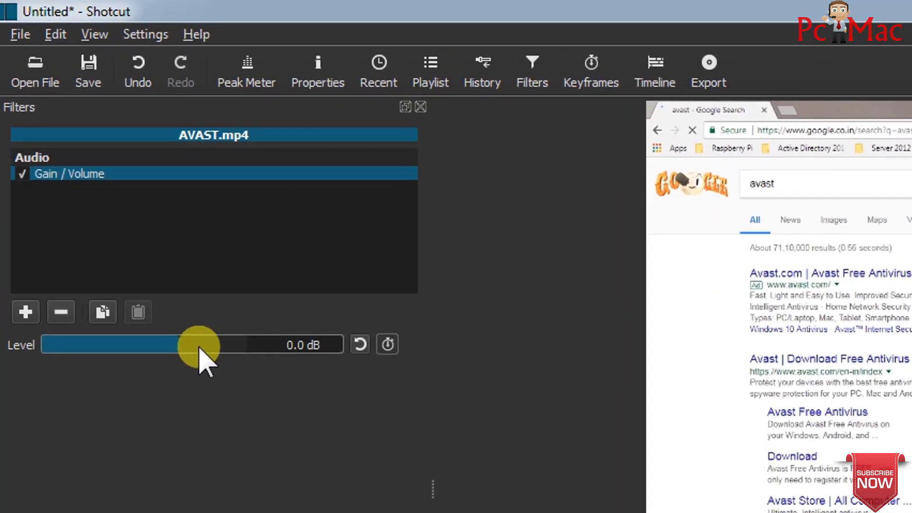
left_click(198, 347)
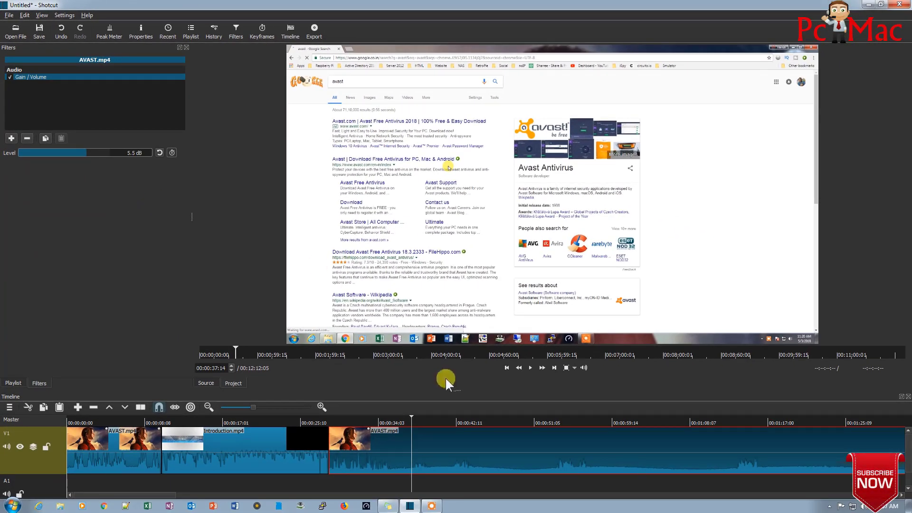
left_click(531, 368)
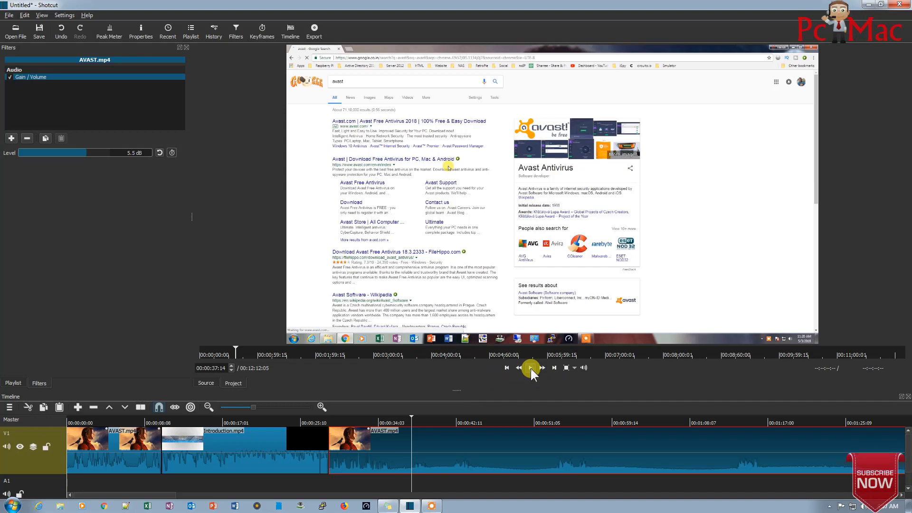
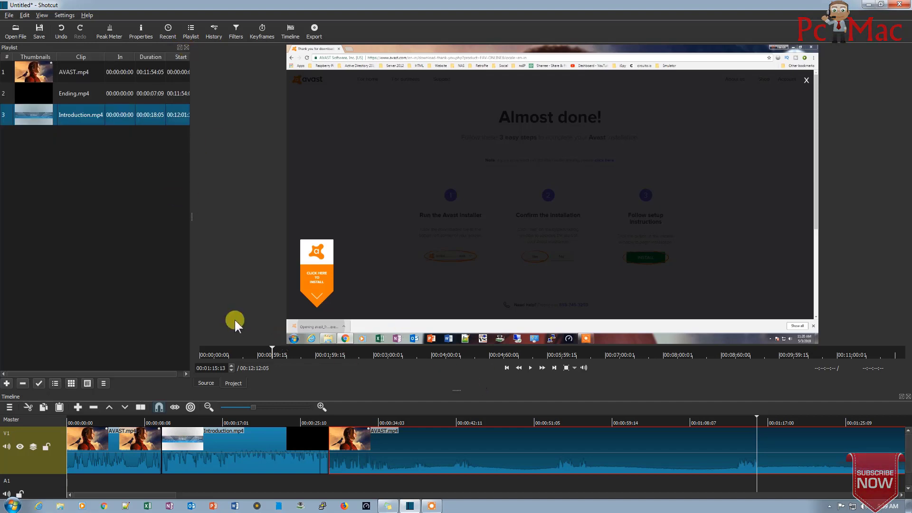
Open Free_Dog.mp3 from the Downloads folder, add it to the playlist and pause its playback
left_click(6, 383)
key("ctrl+z")
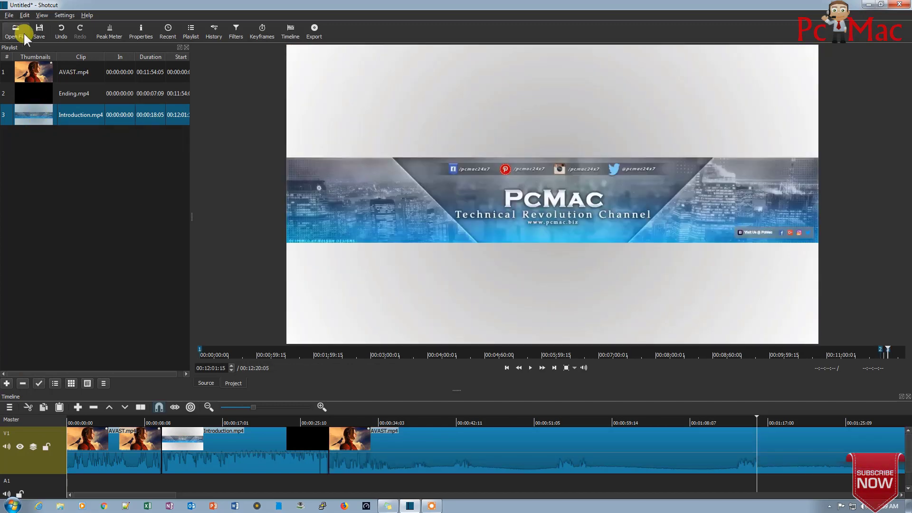
left_click(16, 32)
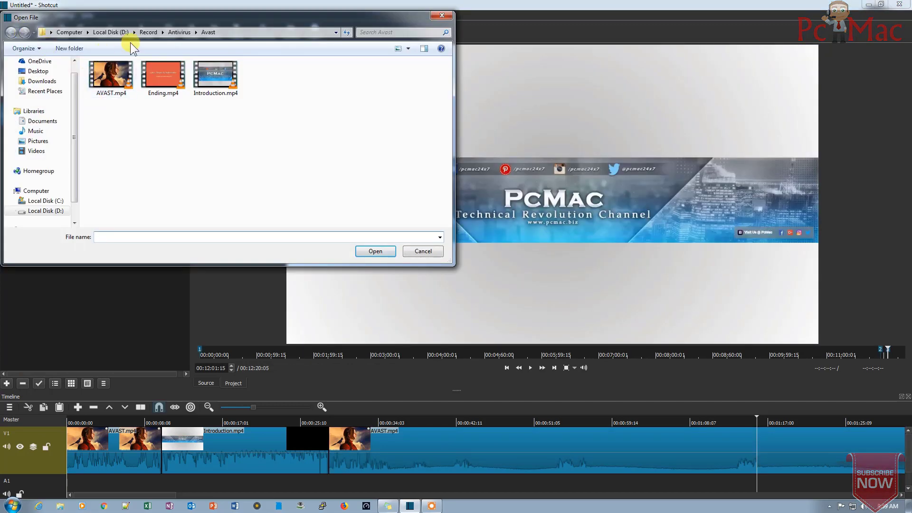
left_click(45, 81)
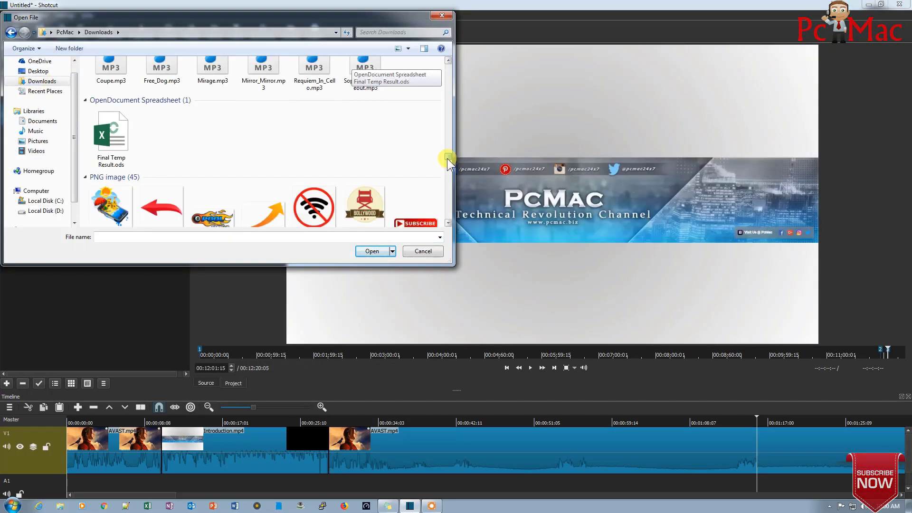
left_click_drag(447, 158, 446, 156)
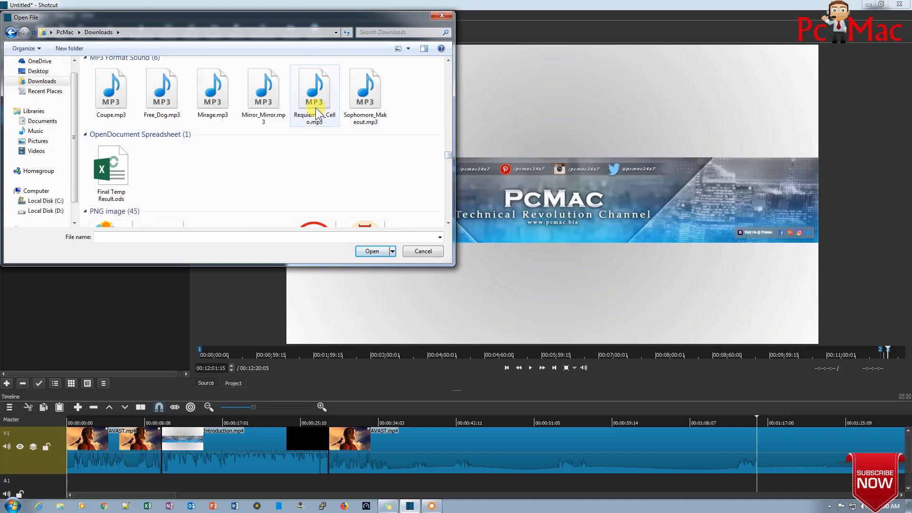
left_click(263, 95)
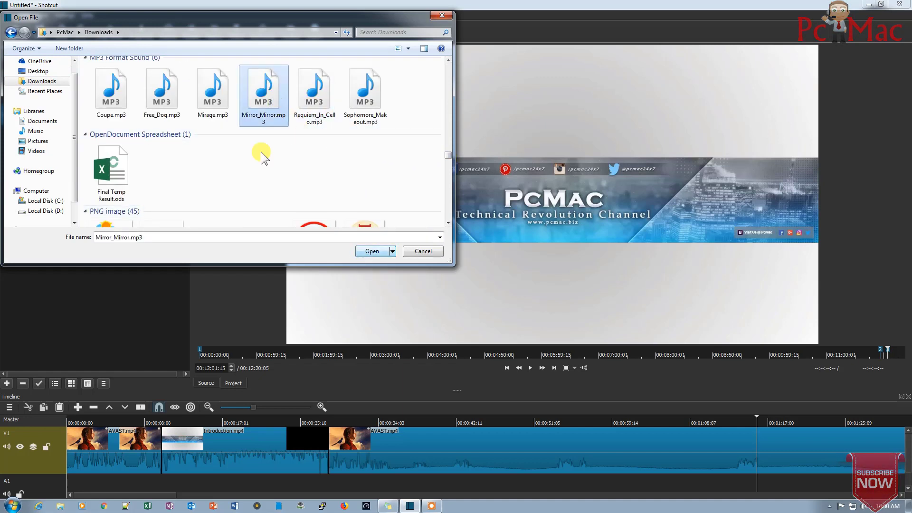
left_click(162, 111)
left_click(371, 255)
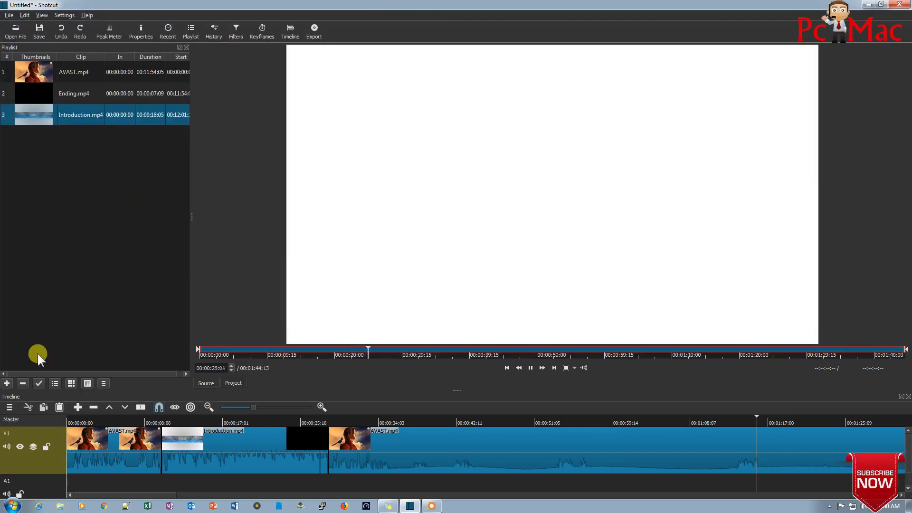
left_click(7, 383)
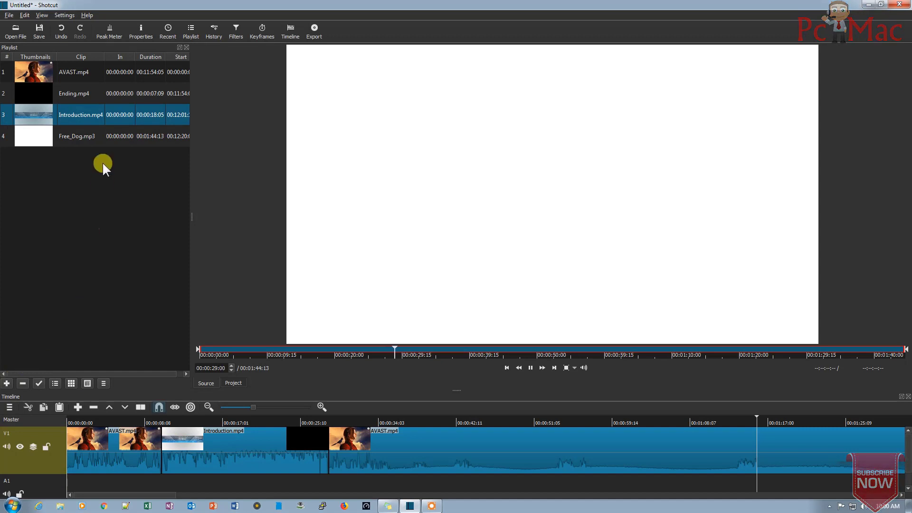
left_click(99, 141)
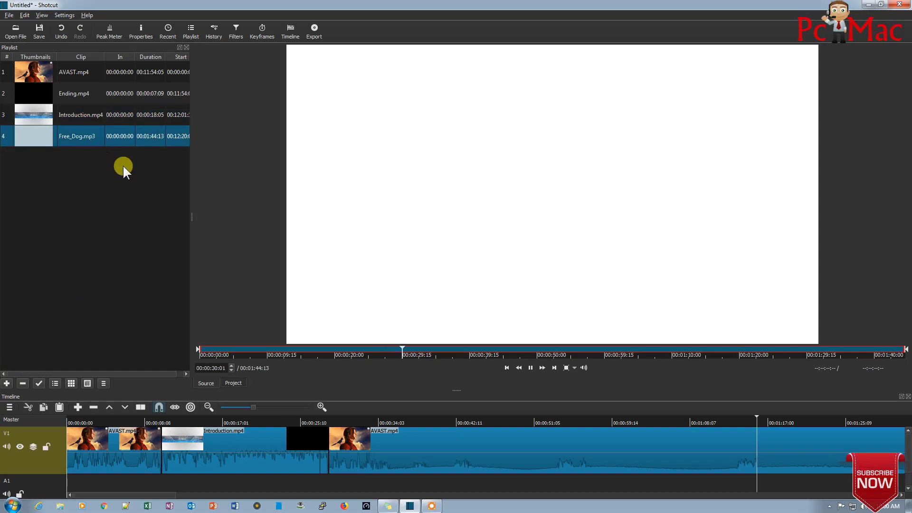
left_click(531, 368)
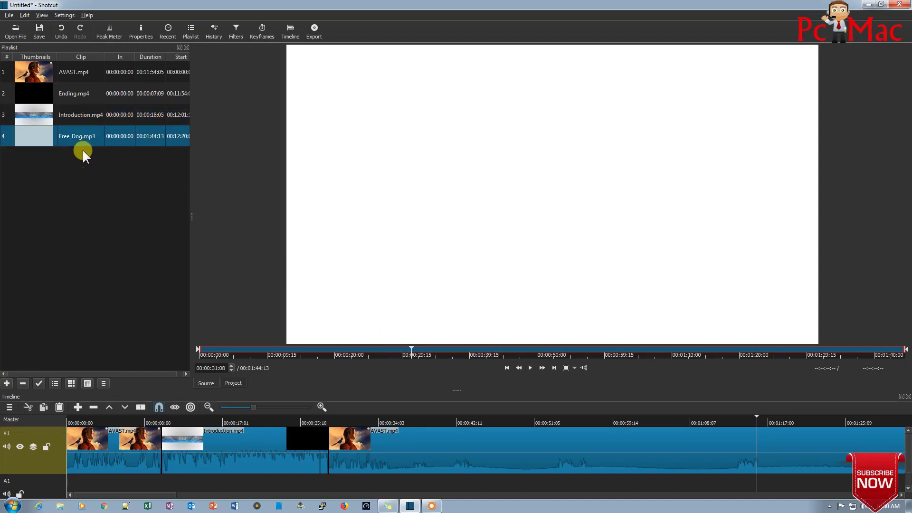
Place Free_Dog.mp3 on audio track A1 and align its start with the beginning of the second AVAST.mp4 part
left_click_drag(75, 133, 107, 478)
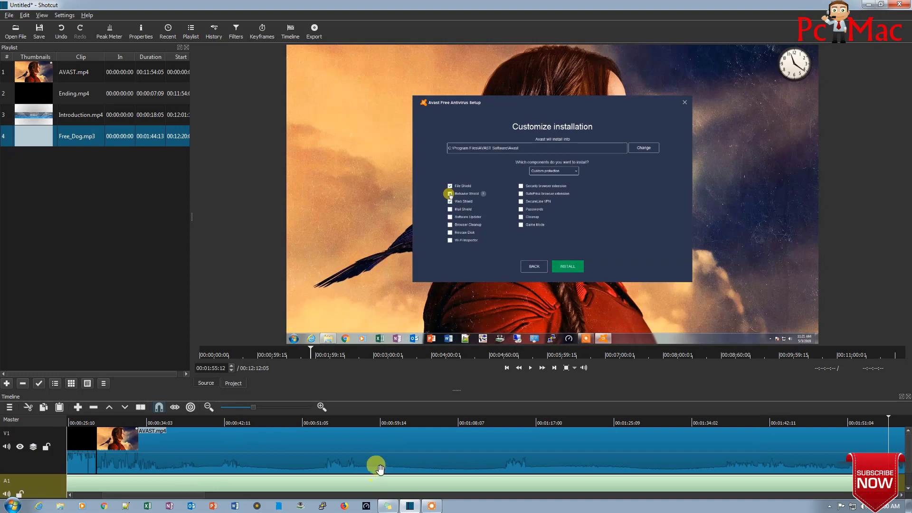
scroll(378, 469, "down", 1)
left_click_drag(183, 495, 137, 496)
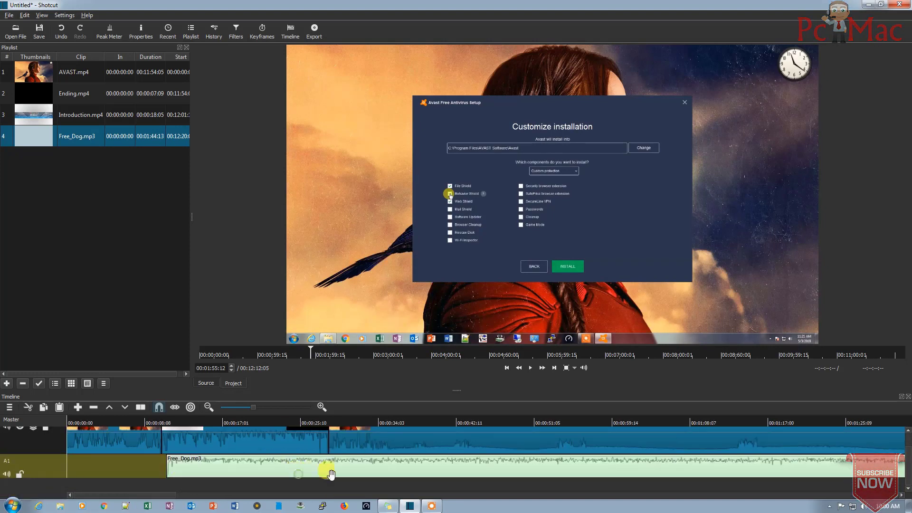
left_click_drag(331, 474, 475, 468)
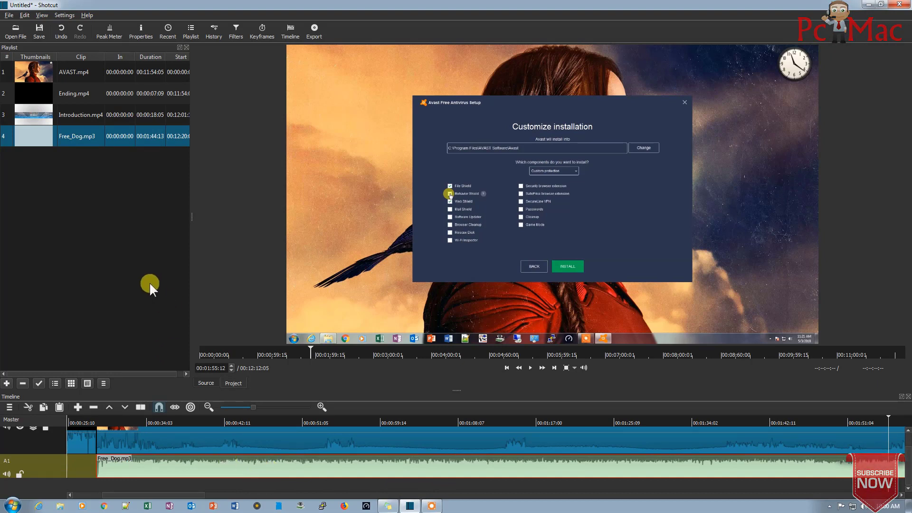
Add a Gain / Volume filter to Free_Dog.mp3 on A1, lower its level to -19.4 dB and check the mix by playback
left_click(235, 36)
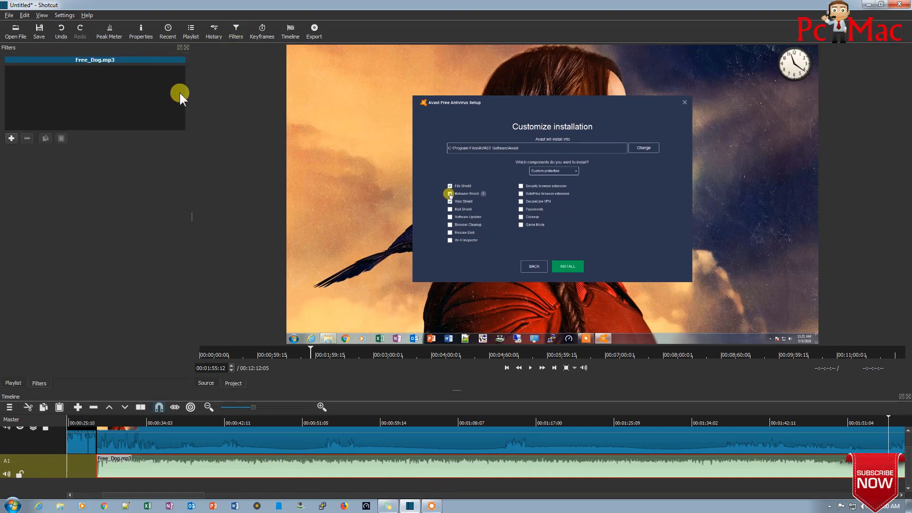
left_click(13, 139)
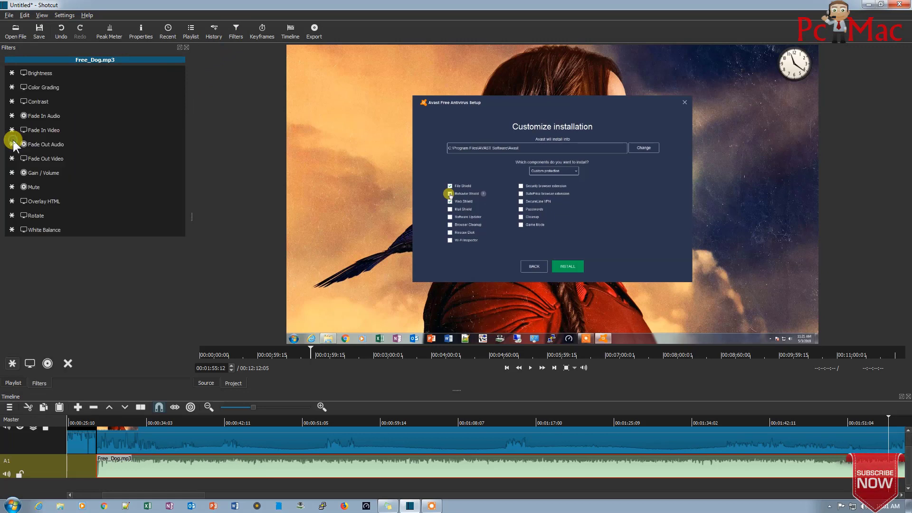
left_click(47, 172)
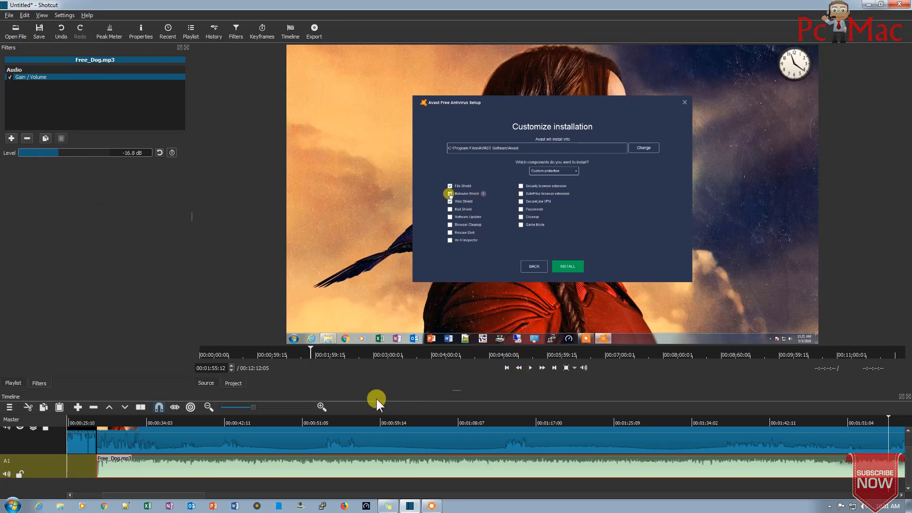
left_click(114, 421)
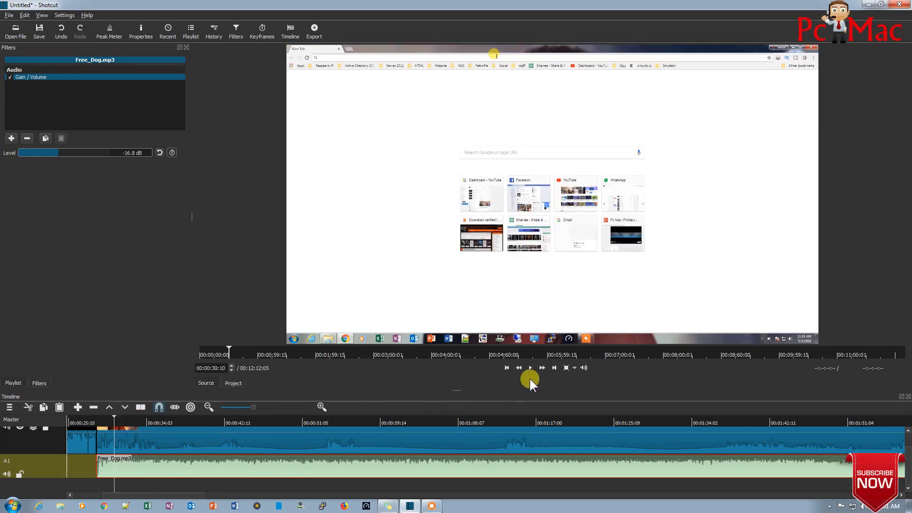
left_click(530, 368)
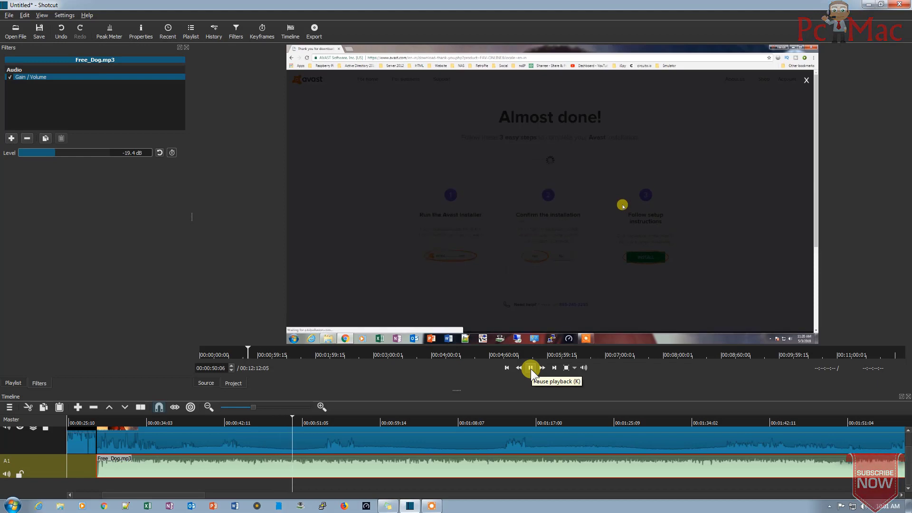
left_click(530, 368)
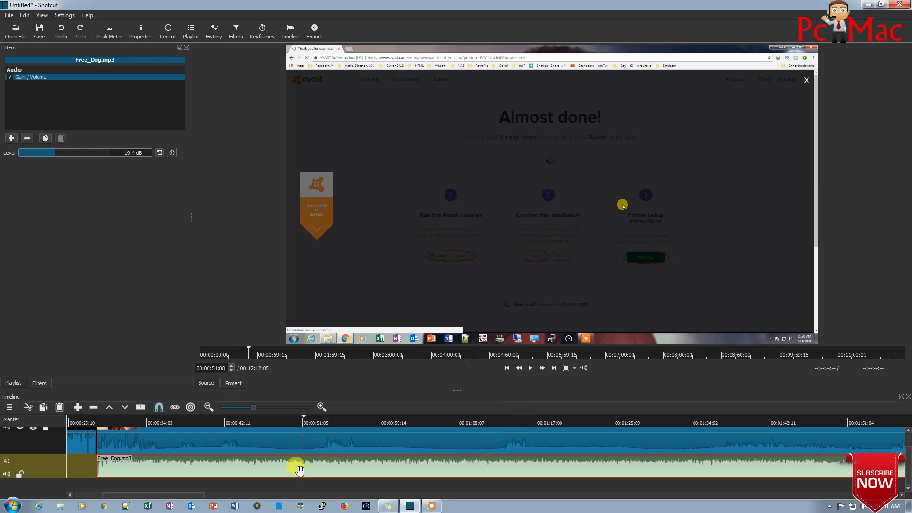
Copy the Free_Dog.mp3 clip, paste it on track A1 and move the copy flush against the first clip's end
left_click_drag(183, 495, 284, 508)
right_click(233, 472)
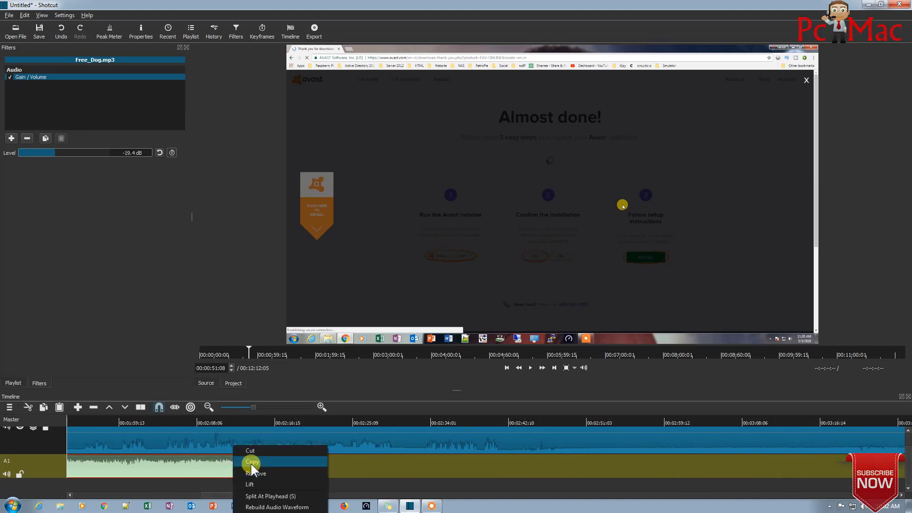
left_click(250, 464)
left_click(245, 423)
right_click(269, 430)
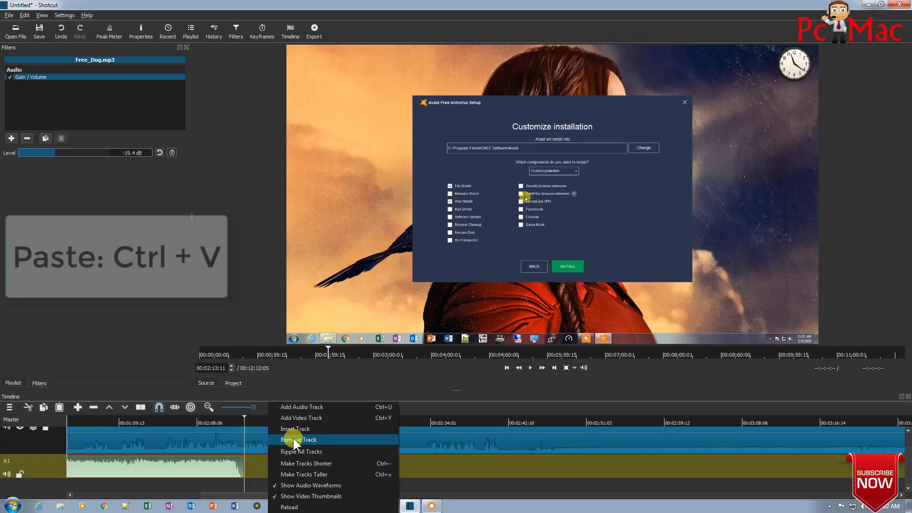
left_click(409, 466)
key("ctrl+v")
left_click_drag(442, 461, 239, 470)
left_click_drag(254, 495, 301, 495)
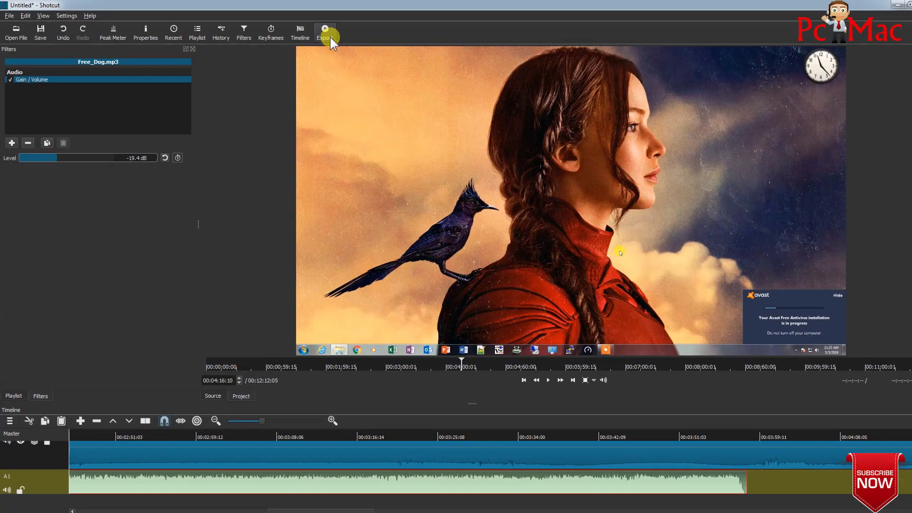
Open the export settings and set the video frame rate to 30 frames per second
left_click(314, 29)
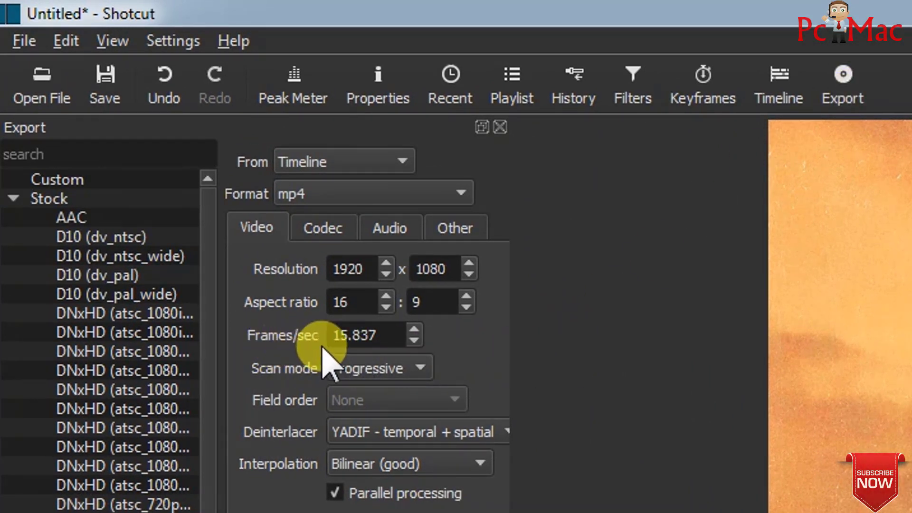
left_click(415, 329)
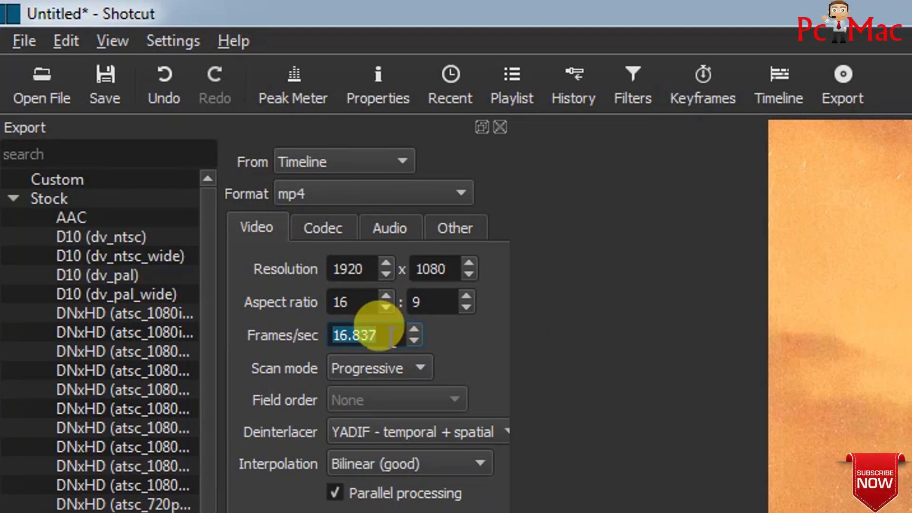
type("30")
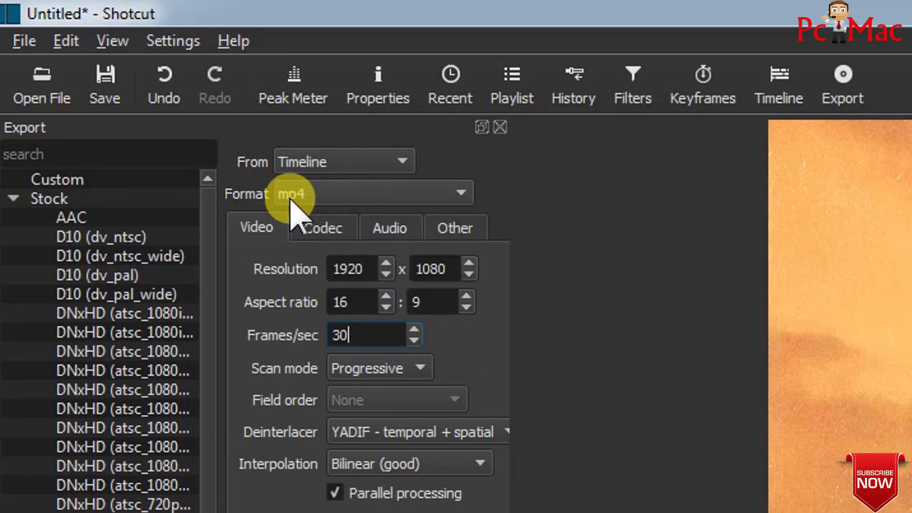
Review the codec, audio and other export settings for the mp4 output
left_click(352, 234)
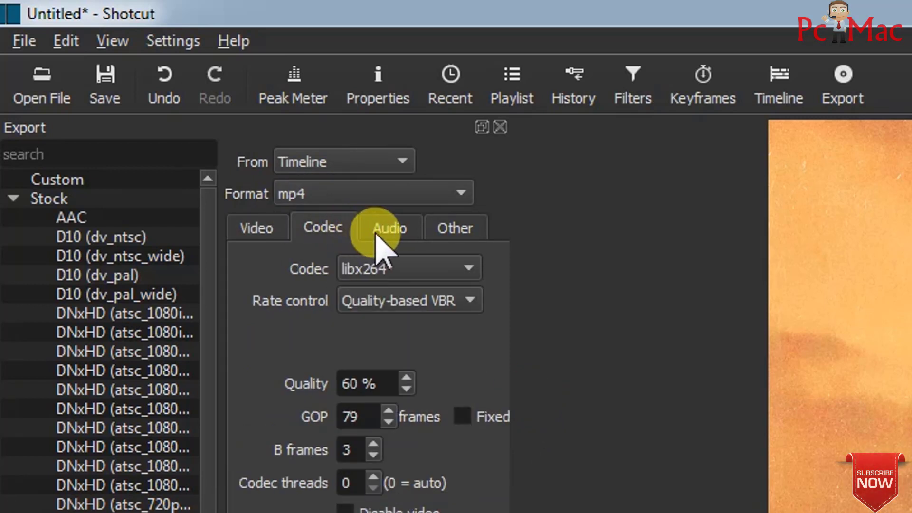
left_click(410, 233)
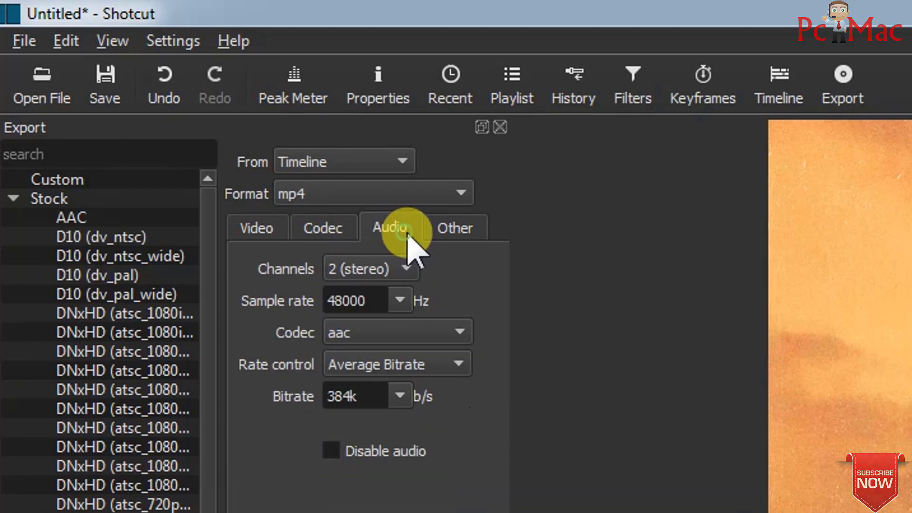
left_click(452, 232)
left_click(281, 231)
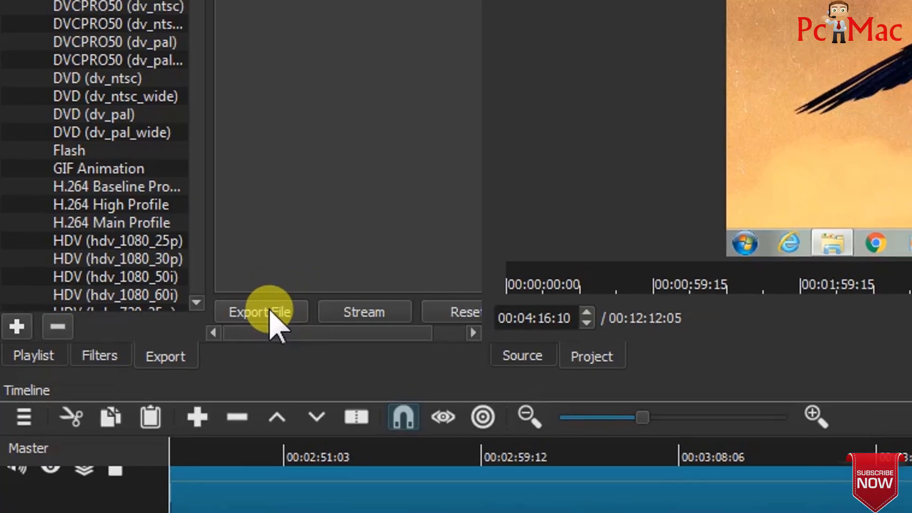
Export the project to the Videos library under the file name Avast and widen the Jobs panel to follow its progress
left_click(287, 265)
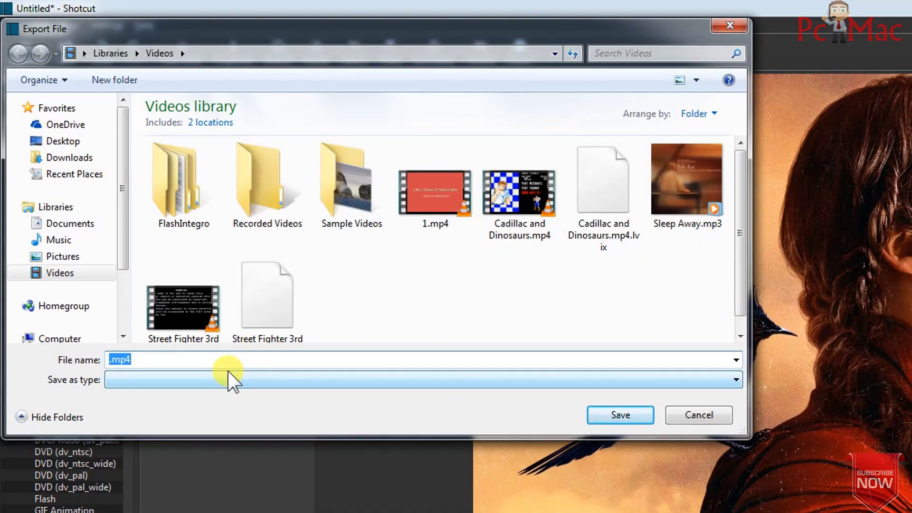
type("Avast")
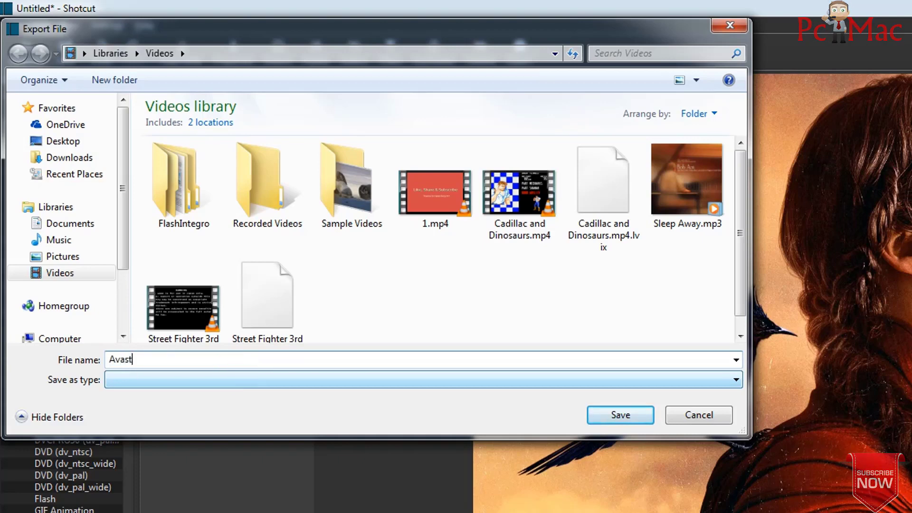
left_click(602, 415)
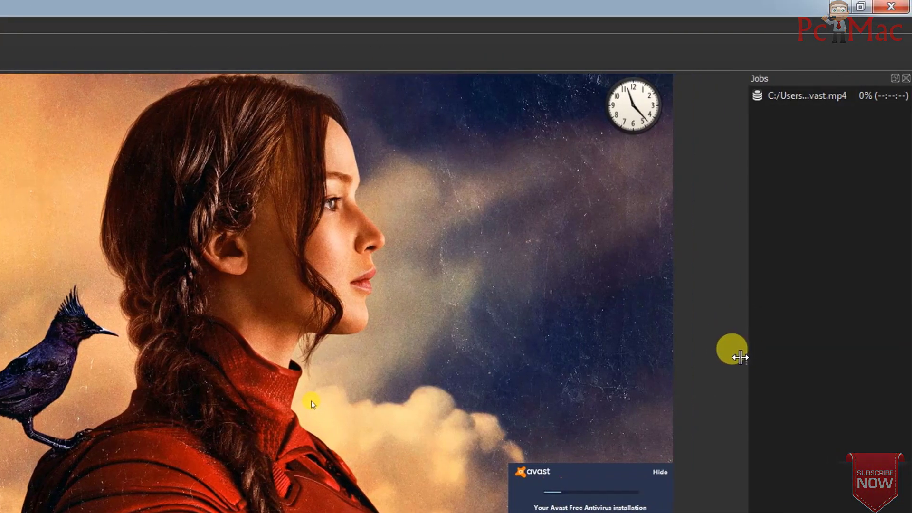
left_click_drag(740, 357, 601, 363)
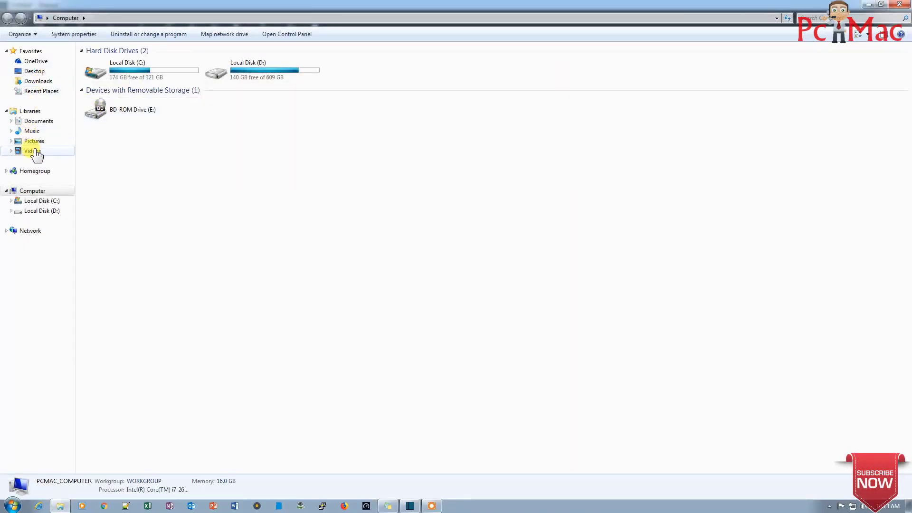
Switch to the Videos library in Windows Explorer, play the exported Avast.mp4 in VLC, check it in full screen and close the player
left_click(34, 151)
left_click(317, 124)
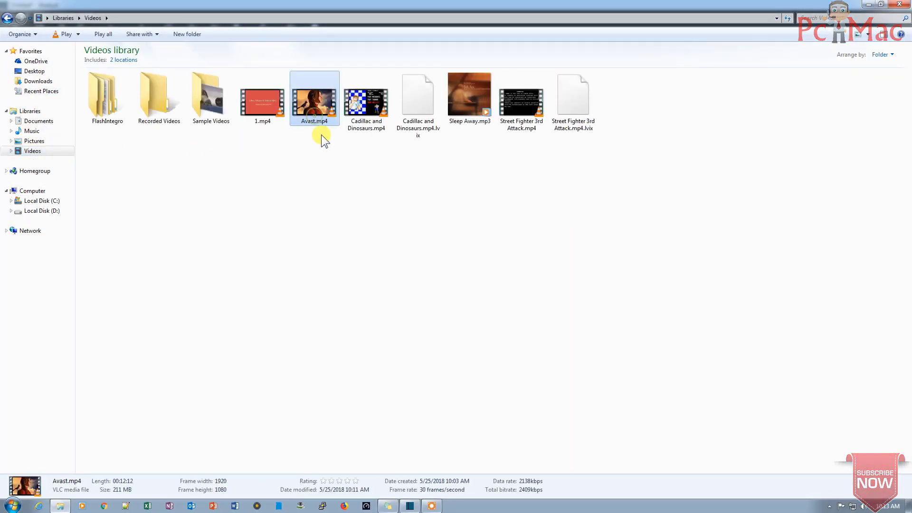
double_click(317, 104)
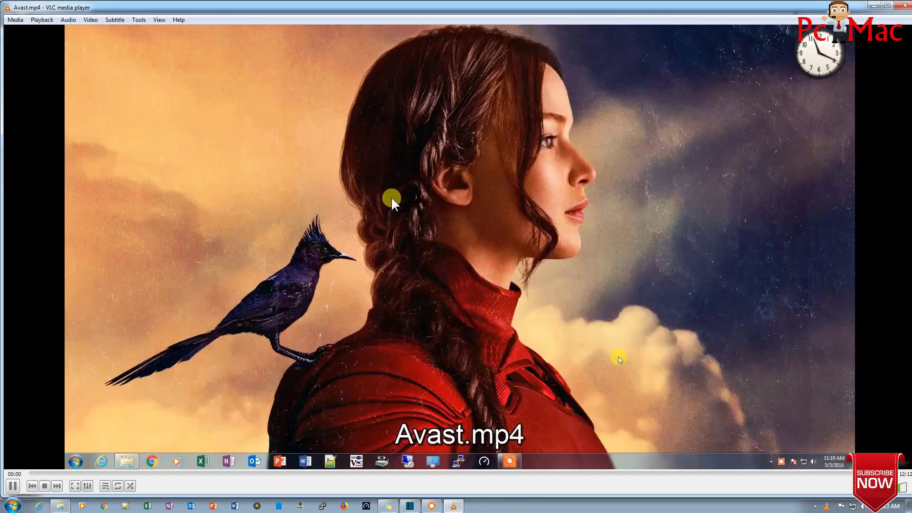
double_click(391, 196)
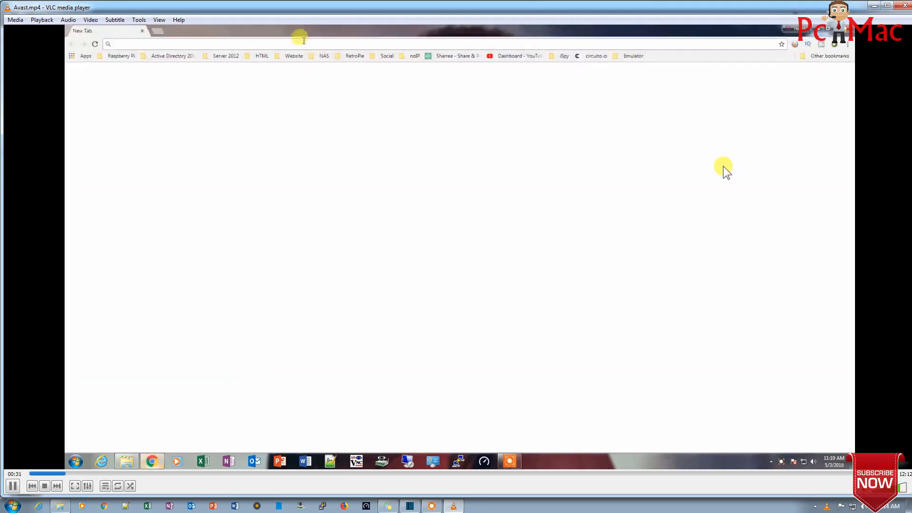
double_click(723, 167)
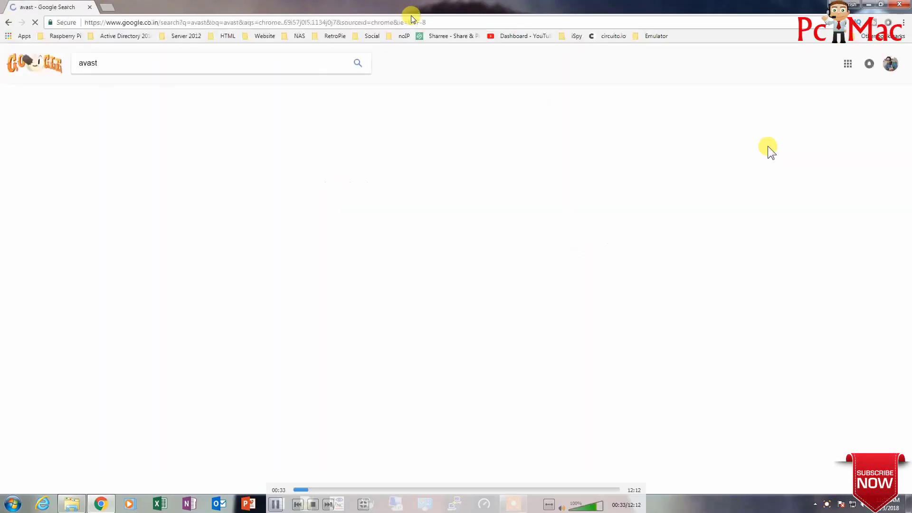
double_click(768, 146)
left_click(902, 7)
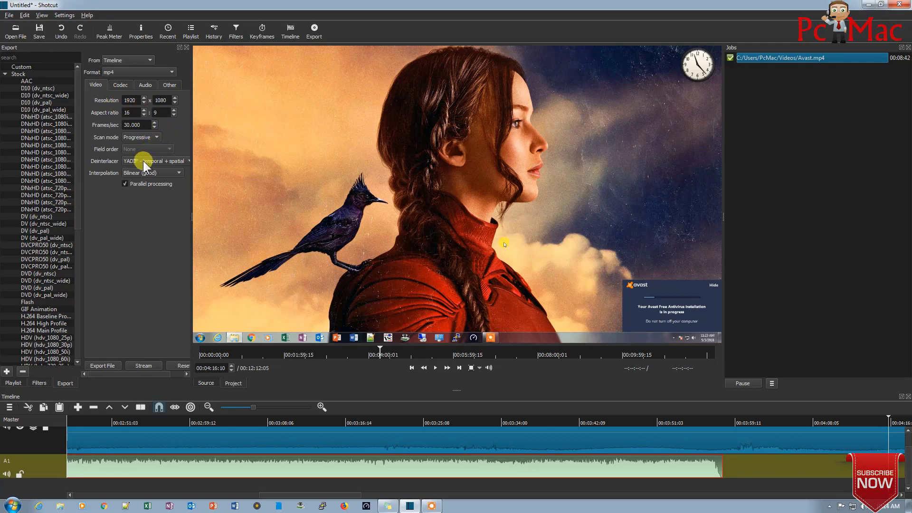
Widen the export panel and compare the video settings of the DNxHD presets atsc_1080p_50 and atsc_720p_60
left_click(143, 98)
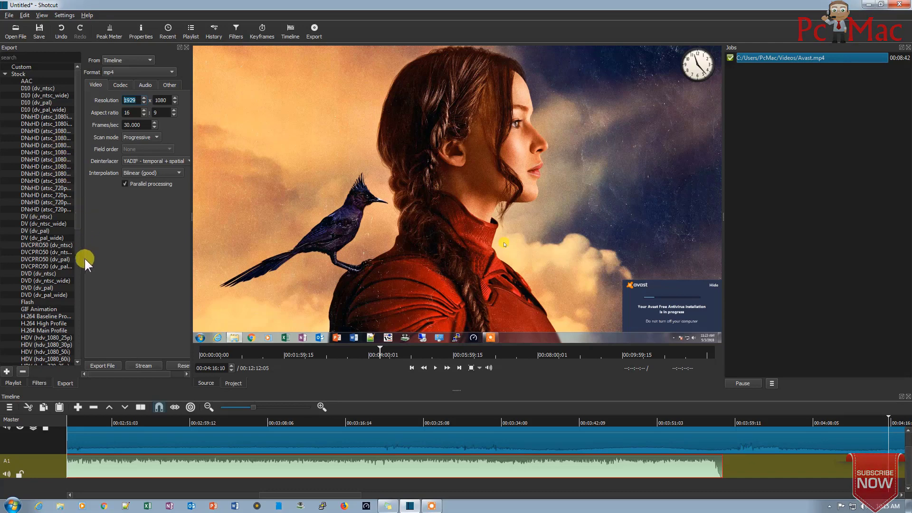
left_click_drag(193, 218, 265, 221)
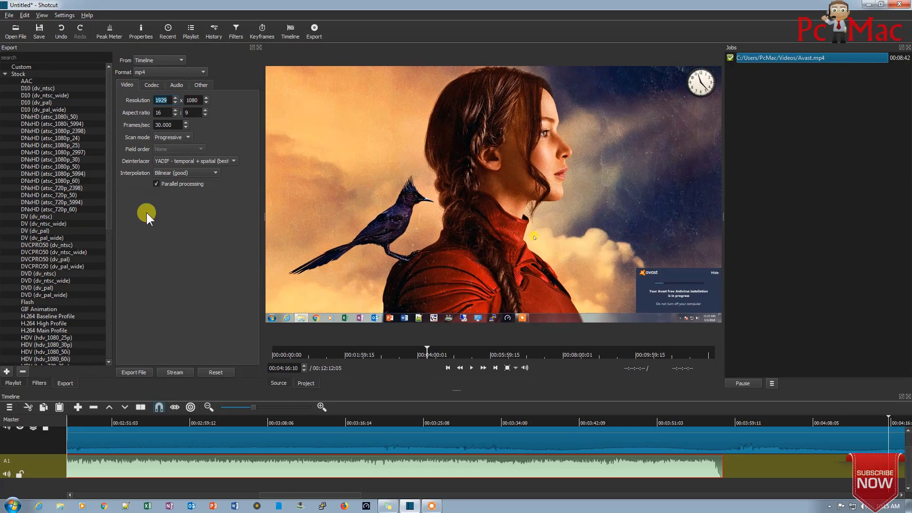
left_click(63, 167)
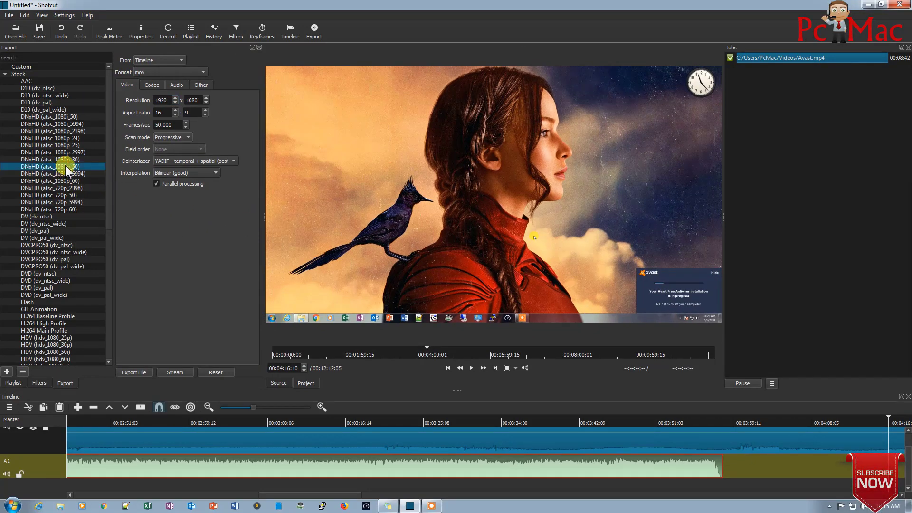
left_click(66, 209)
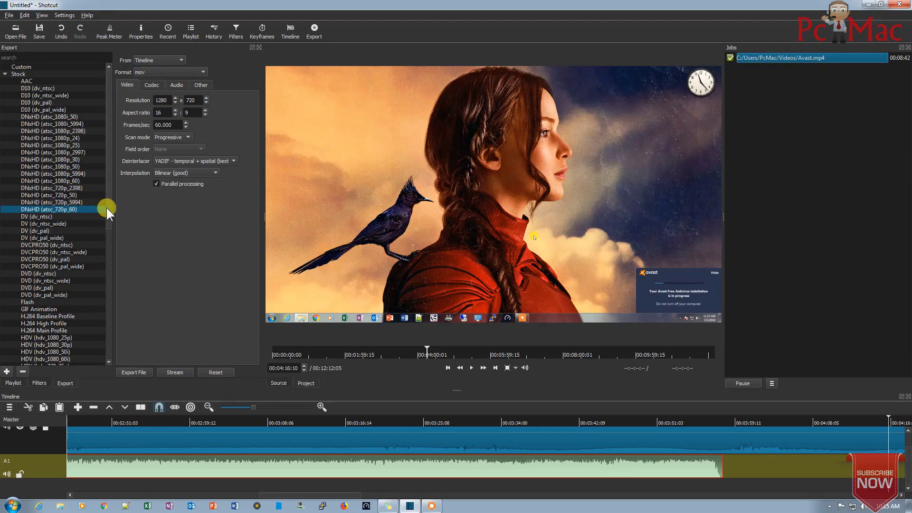
View the settings of the HDV (hdv_1080_25p) preset, browse the remaining export presets and close the export panel
left_click_drag(107, 209, 110, 257)
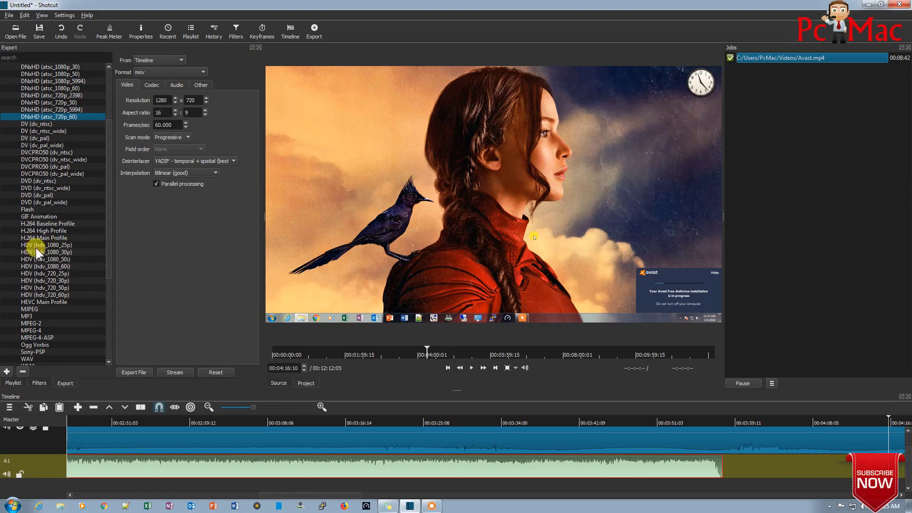
left_click(58, 246)
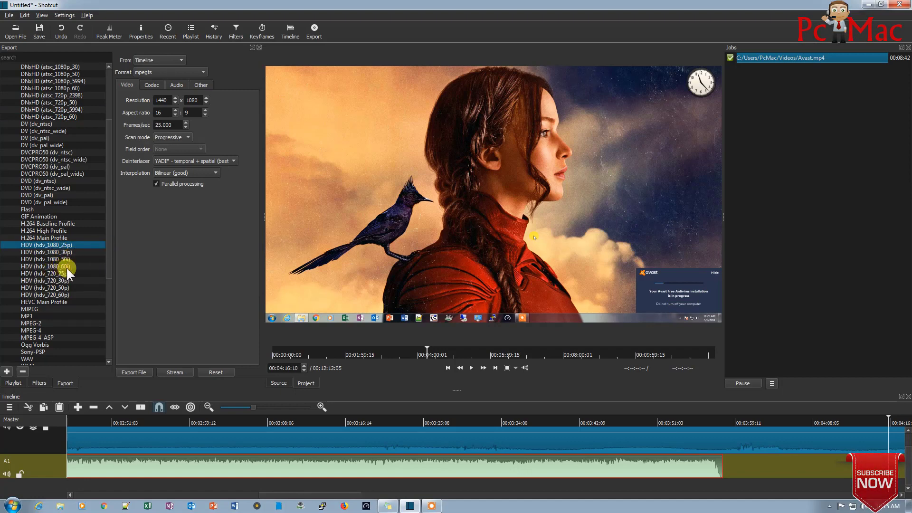
left_click_drag(110, 262, 108, 350)
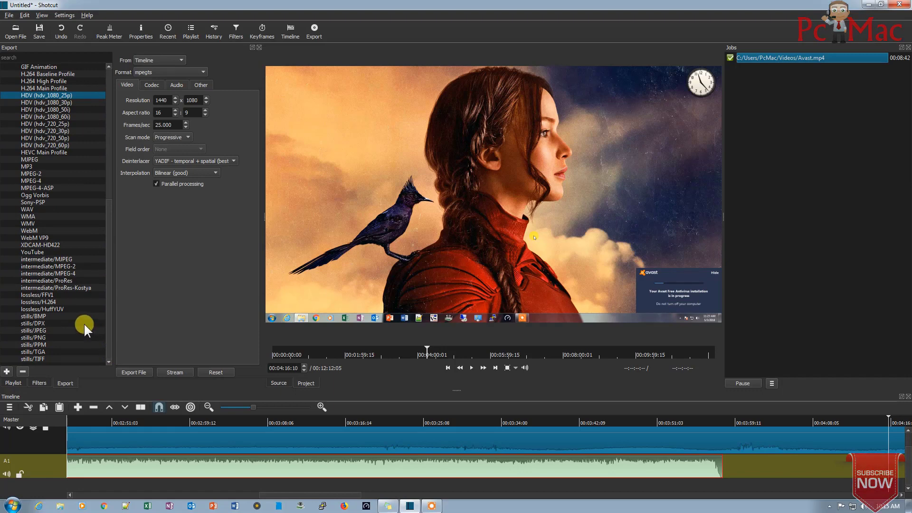
scroll(76, 310, "up", 3)
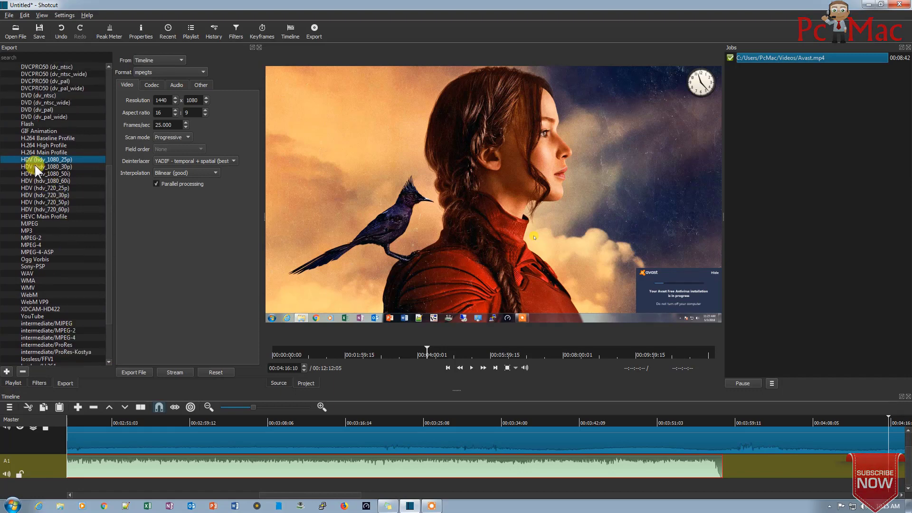
scroll(84, 195, "up", 8)
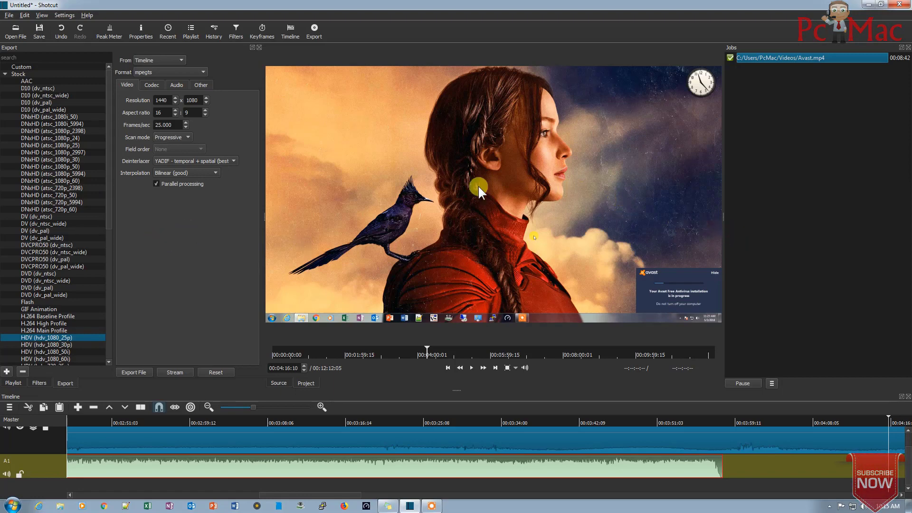
left_click(259, 47)
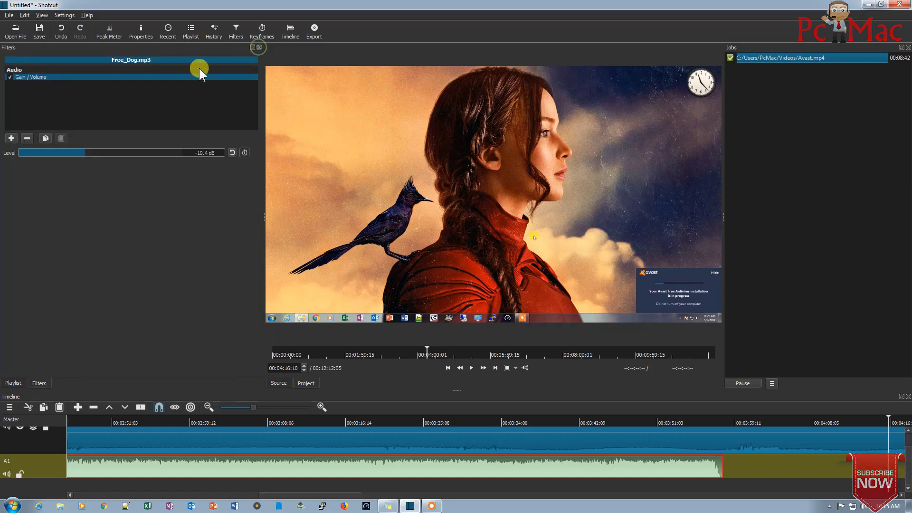